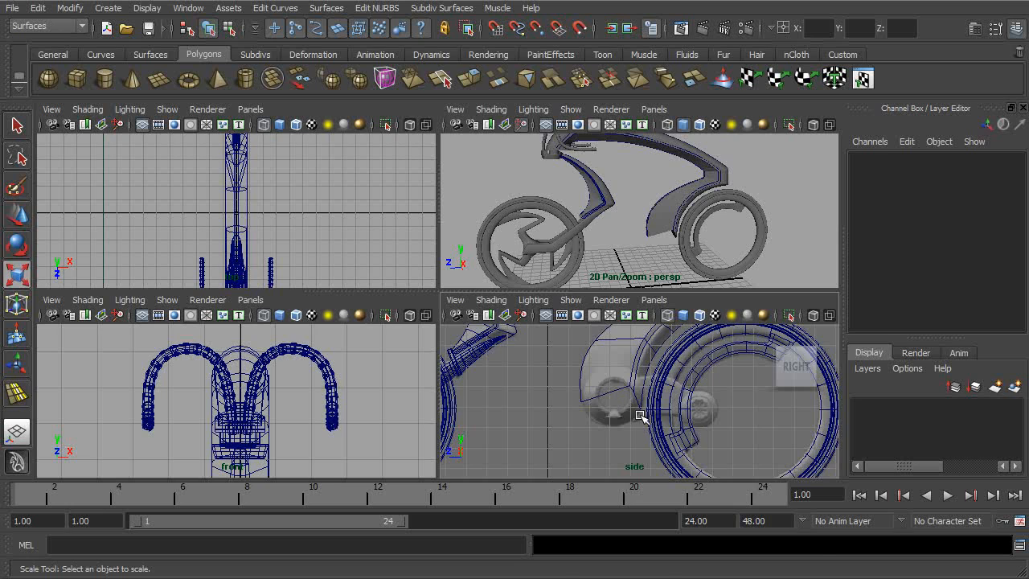
- Examine the reference image and frame around the rear wheel in the side view, and the open lower frame end in perspective
key(space)
scroll(586, 356, up, 5)
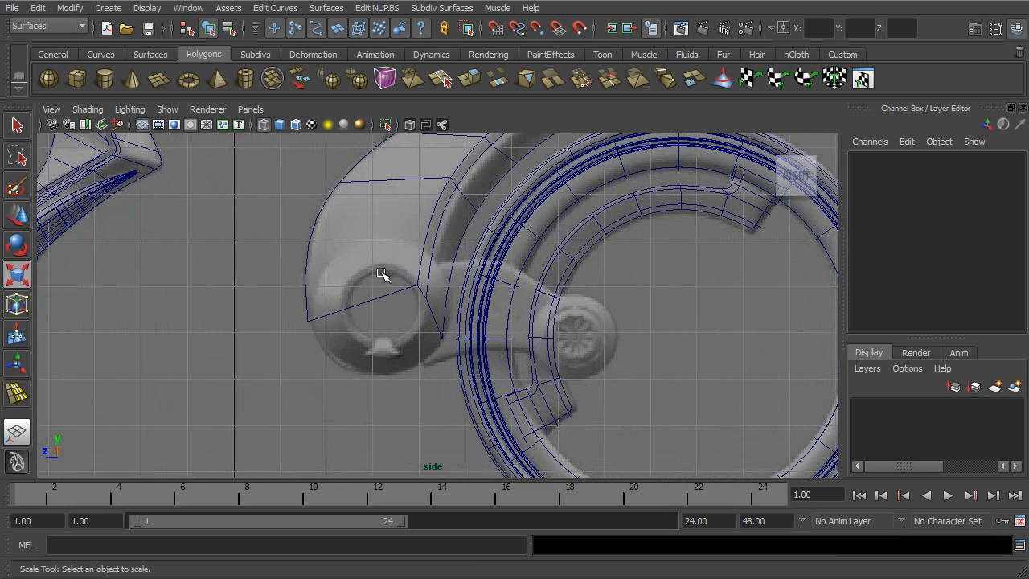
scroll(515, 326, down, 3)
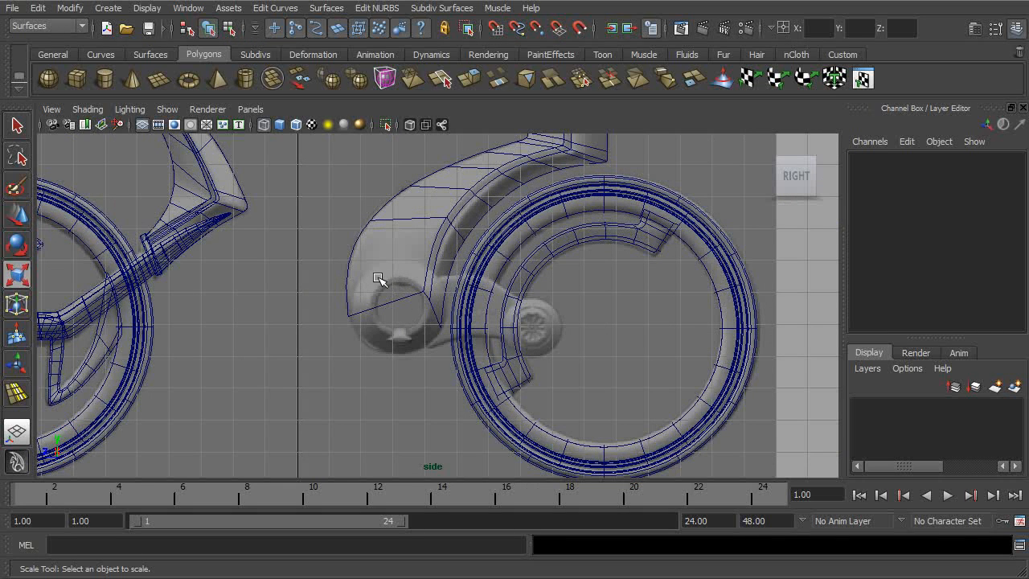
alt+middle_drag(388, 358, 424, 309)
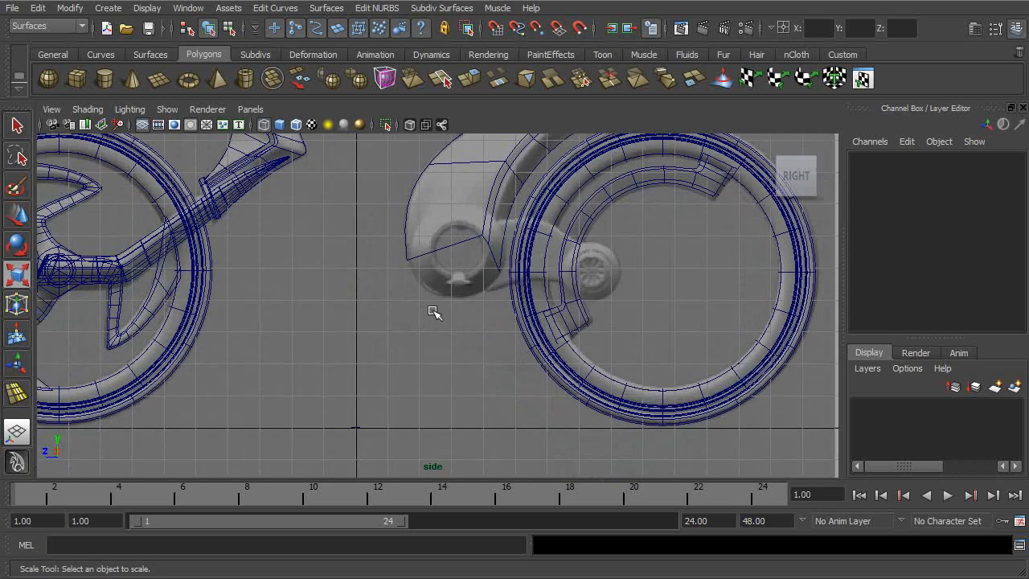
key(space)
key(space)
alt+drag(480, 282, 485, 332)
alt+middle_drag(485, 331, 484, 236)
scroll(500, 319, down, 1)
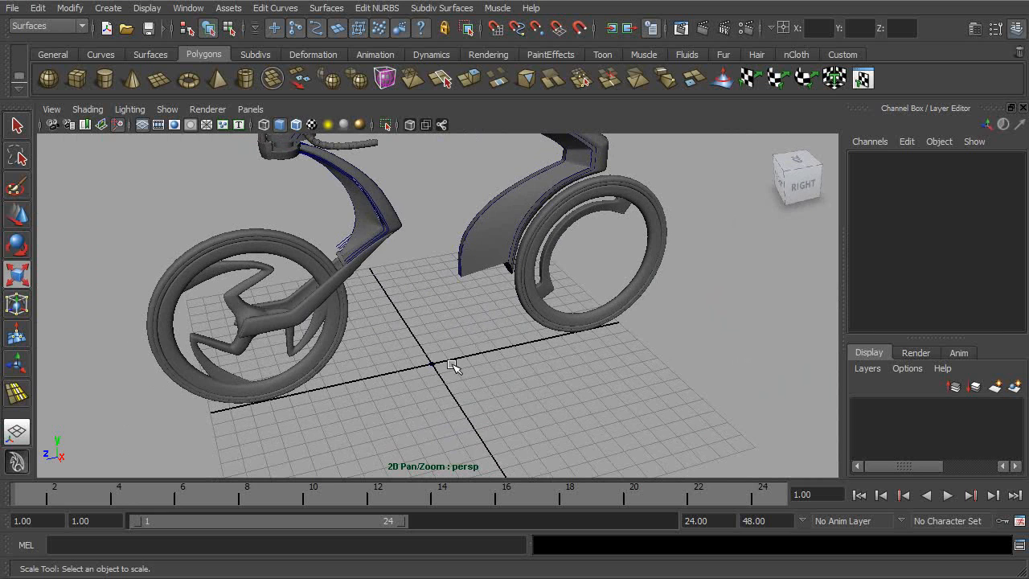
alt+drag(303, 304, 402, 278)
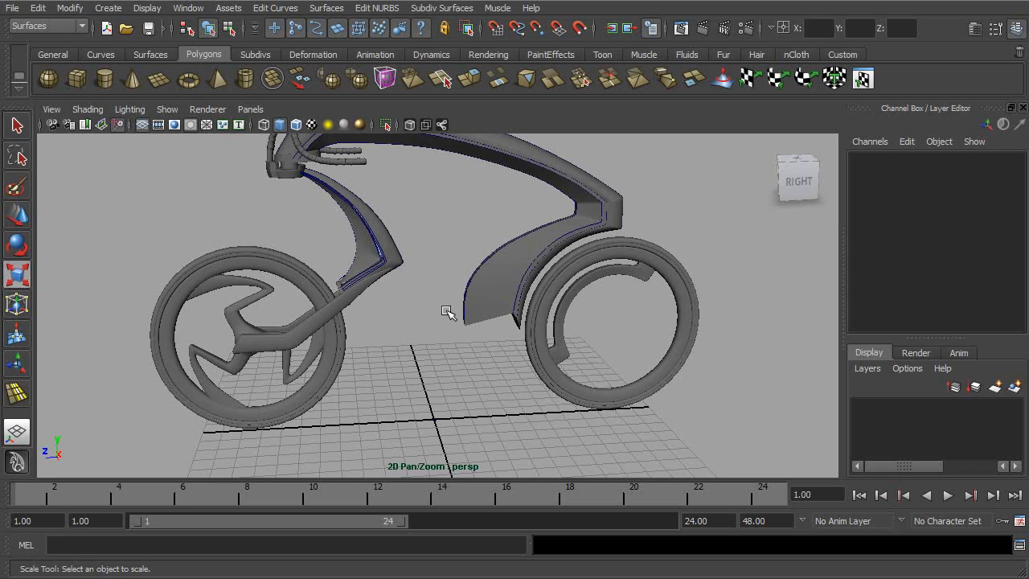
alt+drag(404, 245, 484, 279)
alt+drag(464, 356, 511, 372)
alt+middle_drag(511, 372, 507, 318)
alt+drag(507, 317, 511, 334)
alt+right_drag(511, 334, 698, 354)
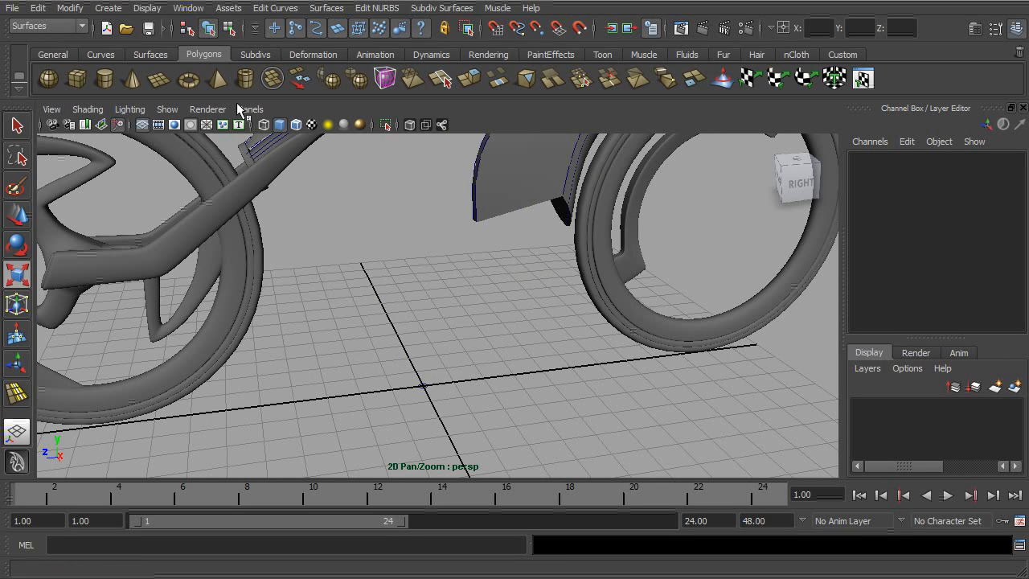
- Create a NURBS square at the origin and move it along Z to about 1.606
click(113, 10)
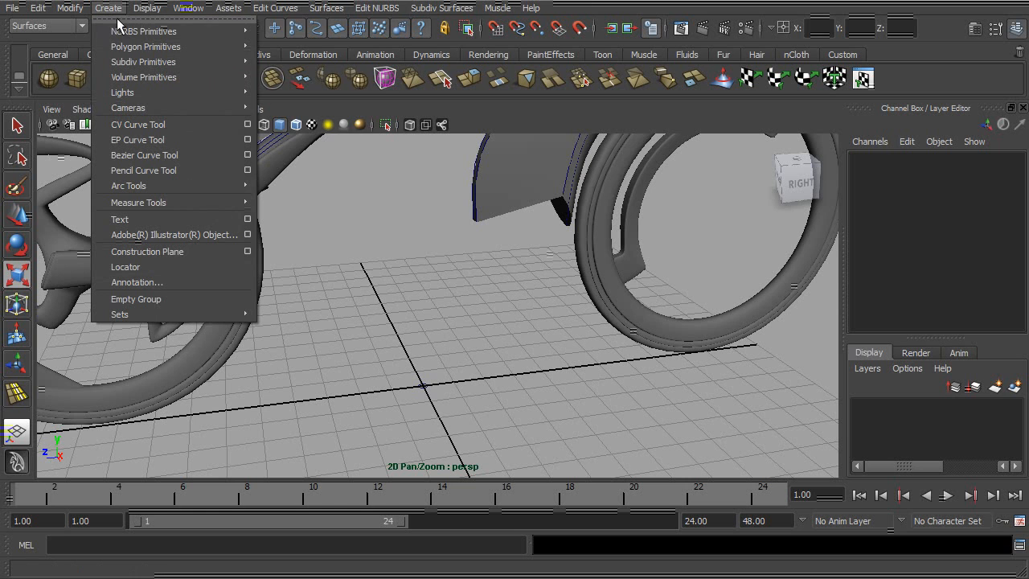
mouse_move(125, 34)
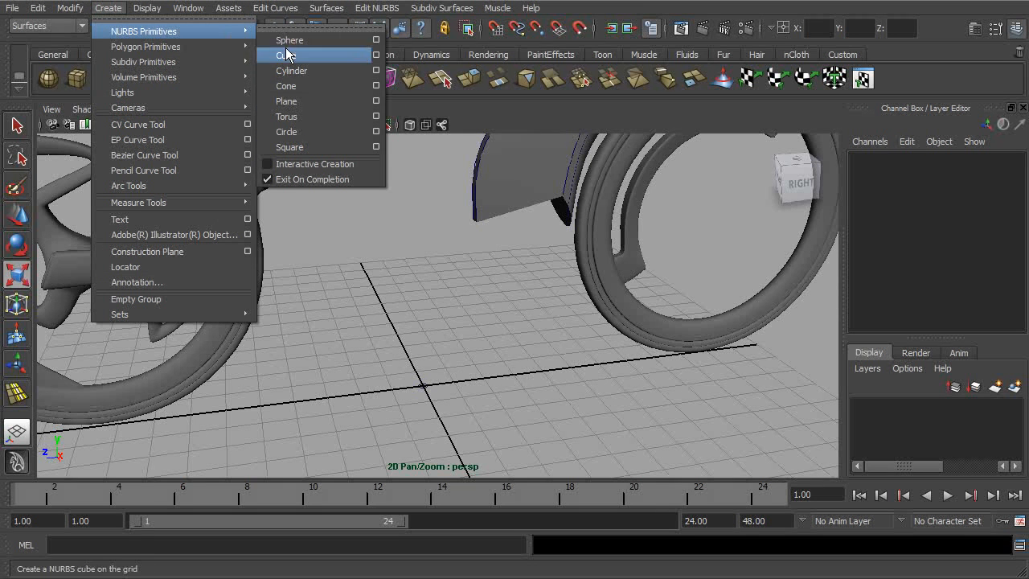
click(289, 147)
alt+drag(354, 169, 528, 326)
key(w)
drag(432, 305, 368, 302)
alt+right_drag(368, 301, 555, 293)
drag(307, 305, 336, 306)
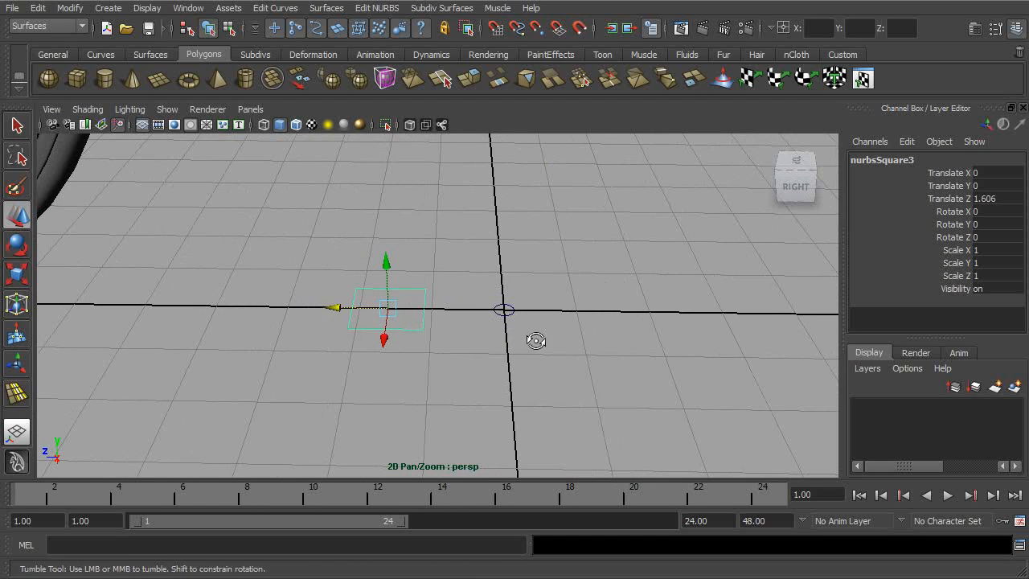
- Shift the square to about 1.673 along Z and stretch it to about 2.967 in Scale X
alt+drag(499, 340, 518, 291)
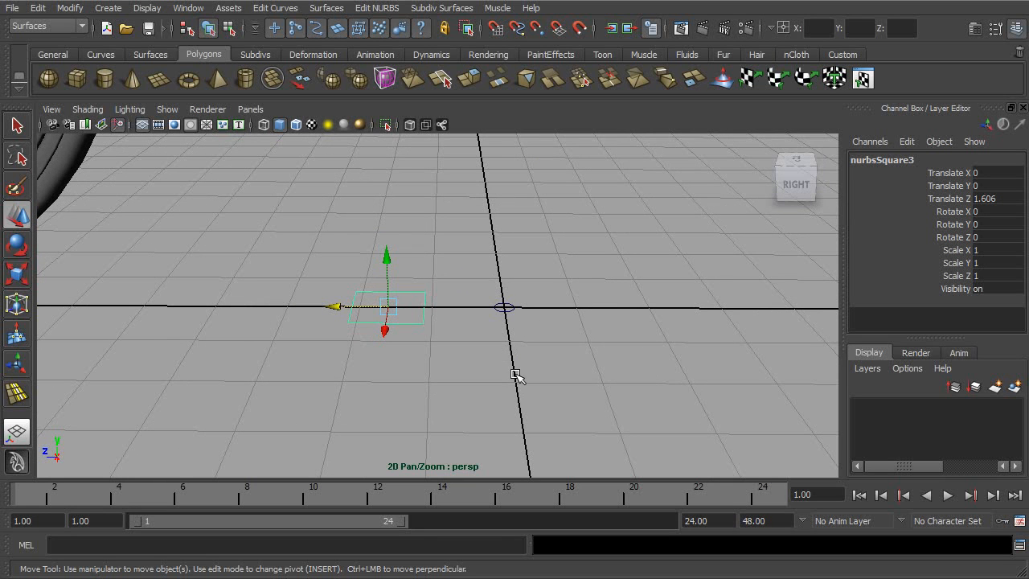
alt+drag(494, 230, 531, 364)
alt+drag(480, 239, 499, 281)
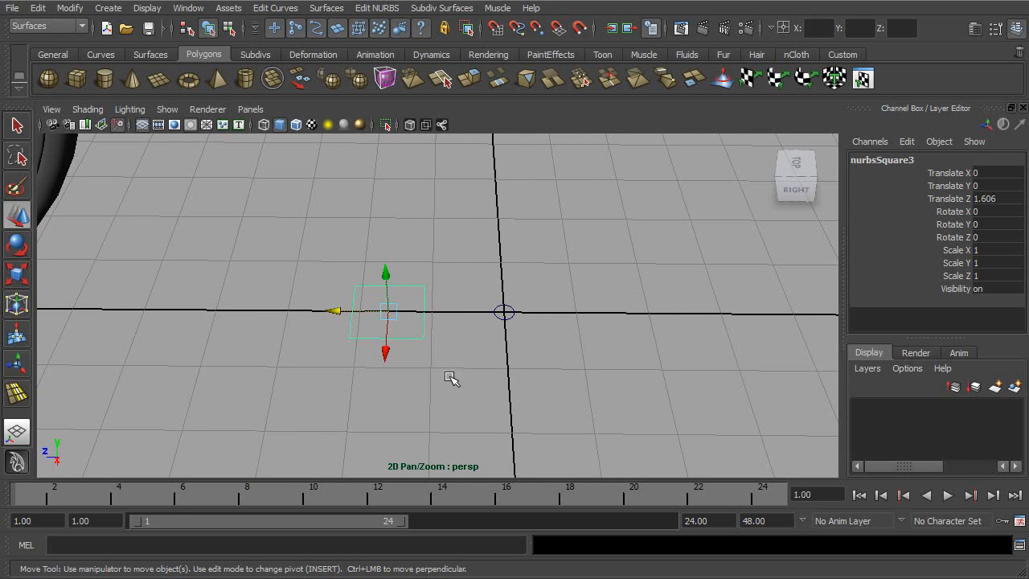
drag(336, 314, 329, 313)
mouse_move(446, 298)
alt+mouse_down()
mouse_move(438, 307)
mouse_move(443, 298)
alt+mouse_up()
key(r)
drag(371, 367, 297, 466)
alt+drag(346, 289, 490, 299)
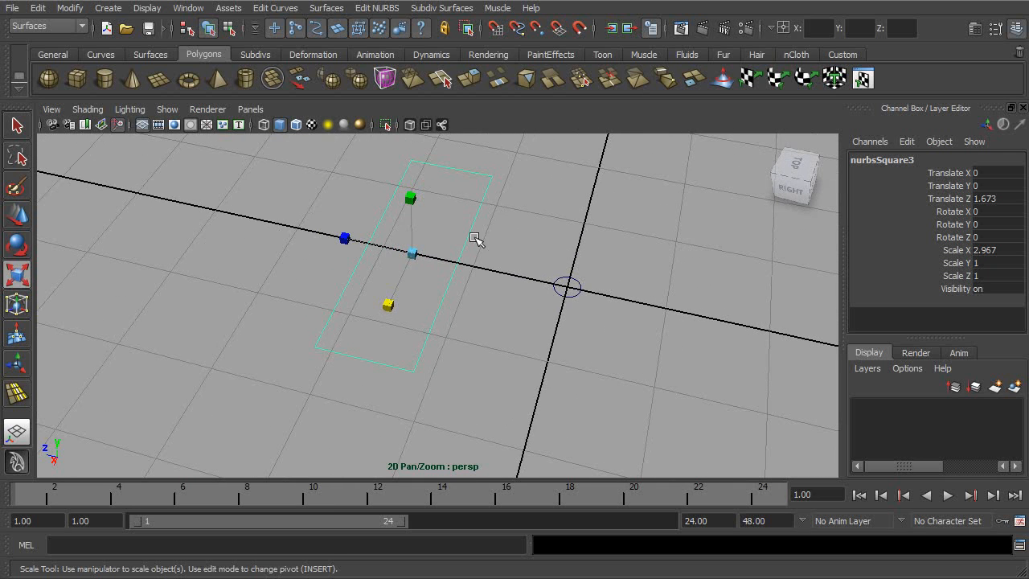
alt+drag(450, 250, 458, 269)
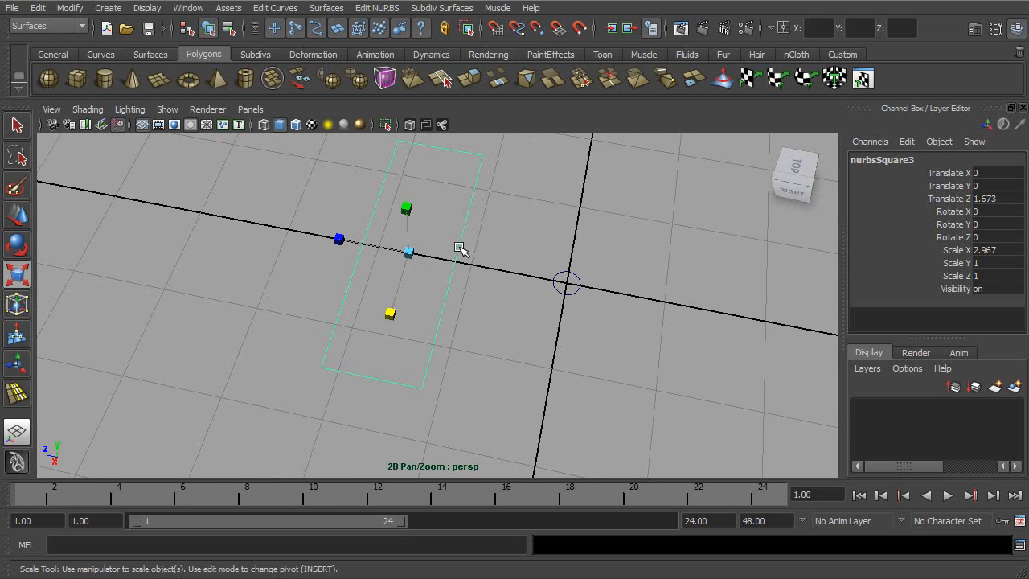
- Check the square's separate side curves in the Outliner and delete the long side nearest the origin
click(459, 249)
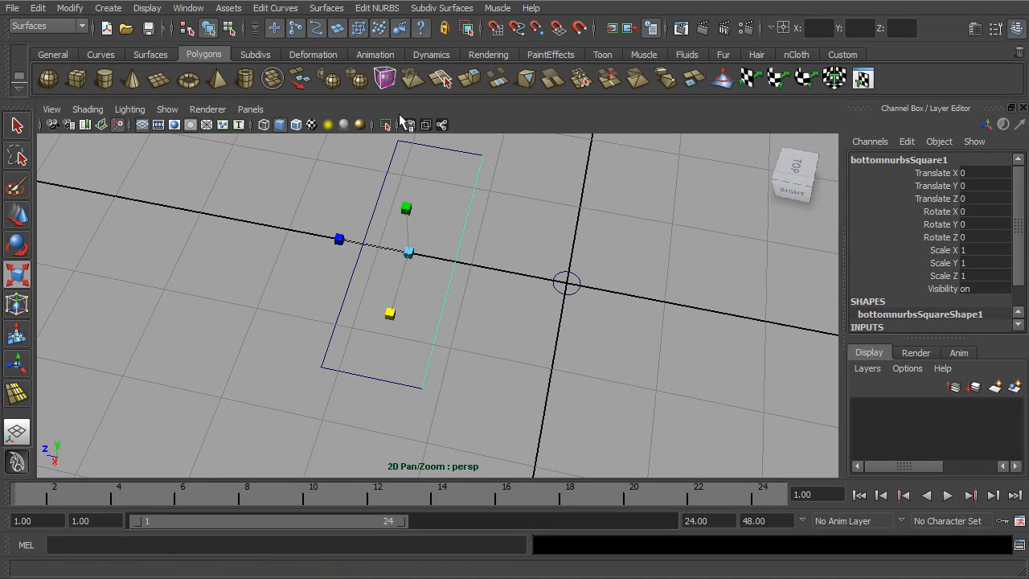
click(187, 8)
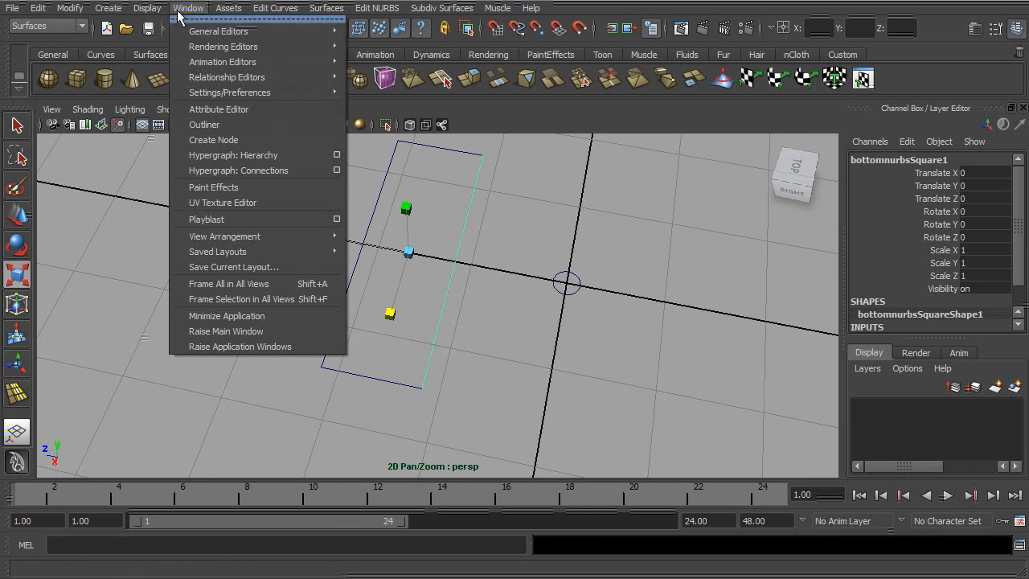
click(204, 124)
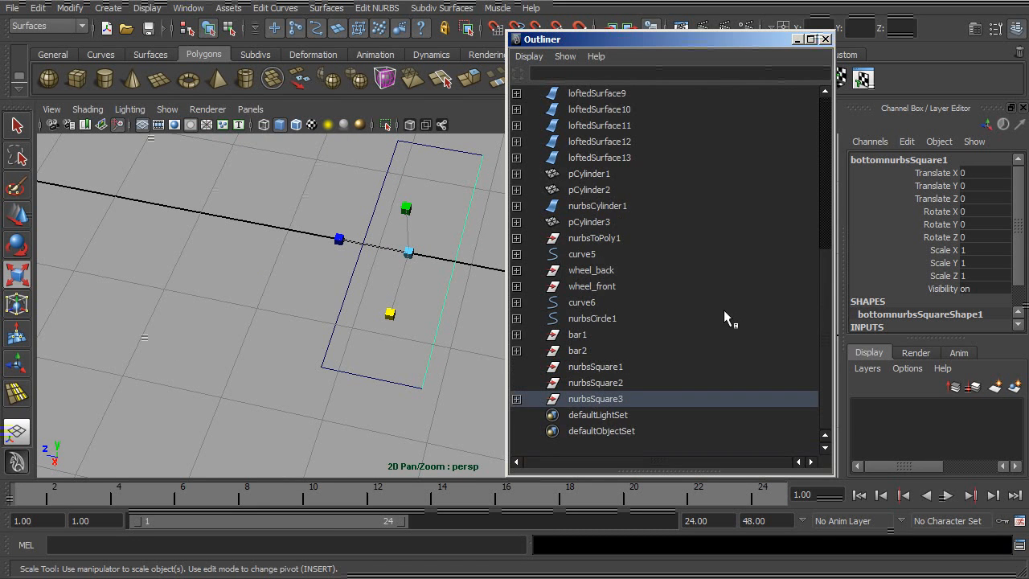
click(517, 399)
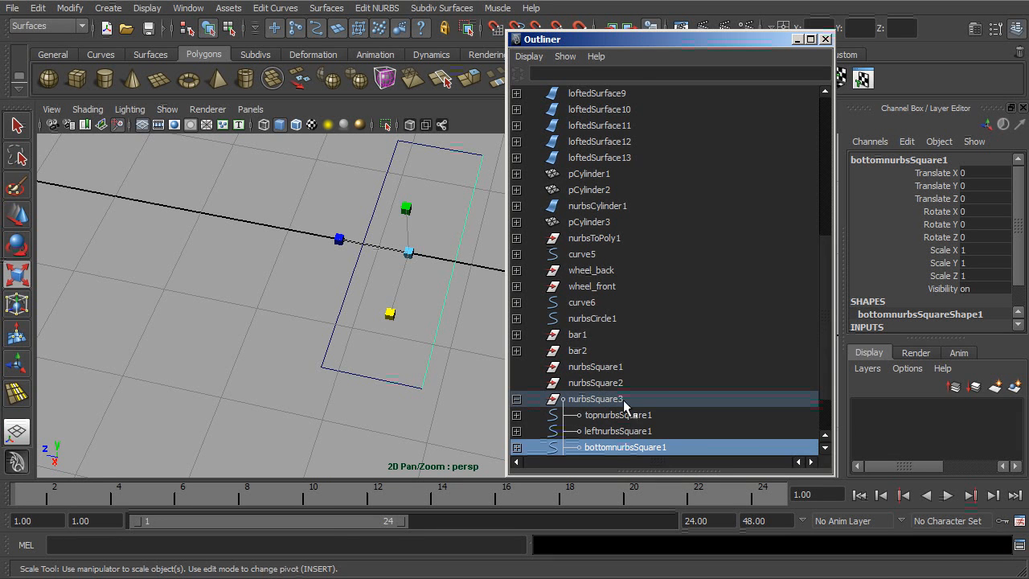
click(824, 39)
alt+drag(574, 230, 528, 241)
click(528, 241)
click(470, 238)
key(Delete)
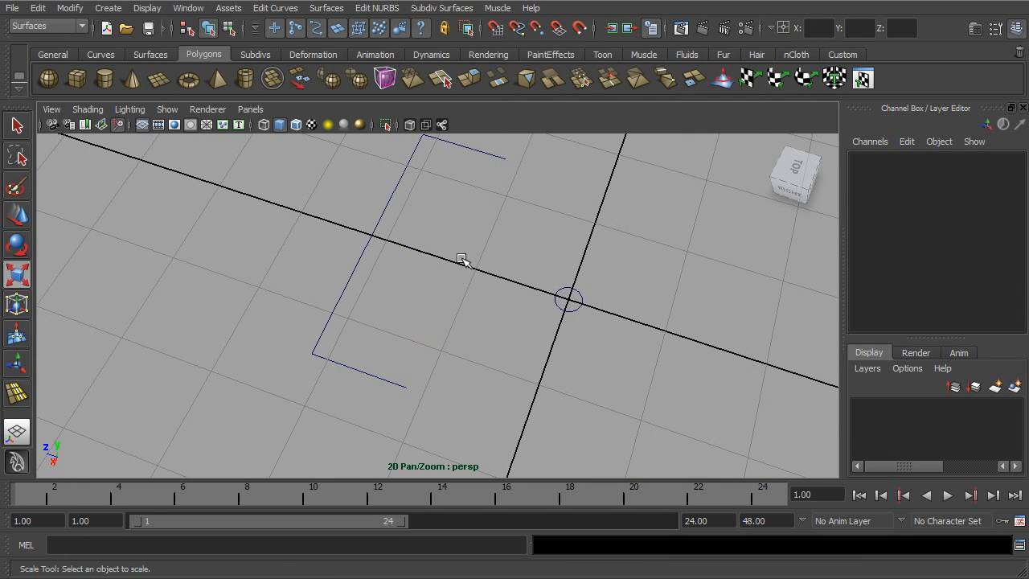
- Attach the near short side to the remaining long side with the Connect method, Keep multiple knots and Keep originals on
click(344, 364)
shift+click(321, 330)
alt+drag(322, 329, 482, 278)
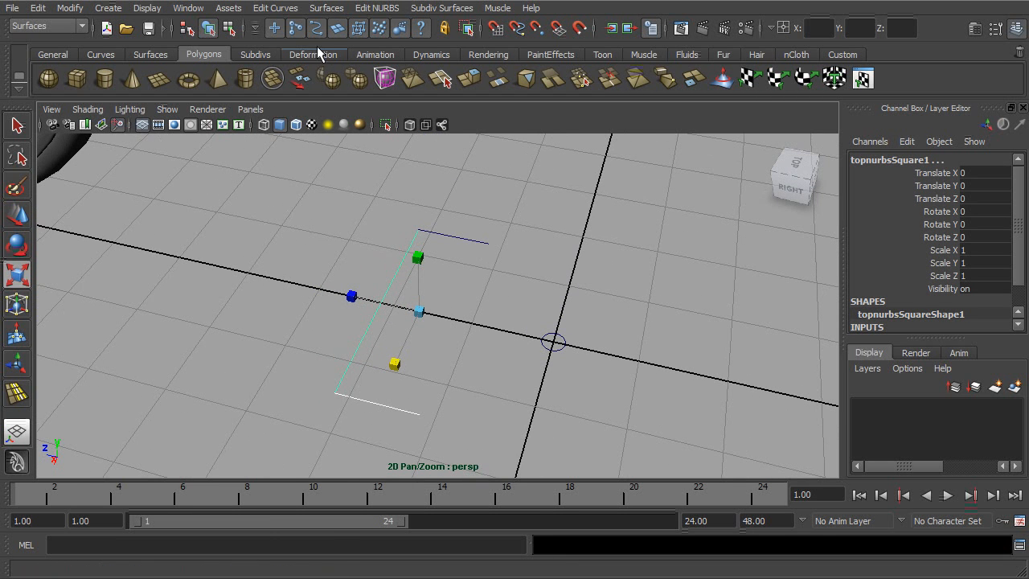
click(286, 9)
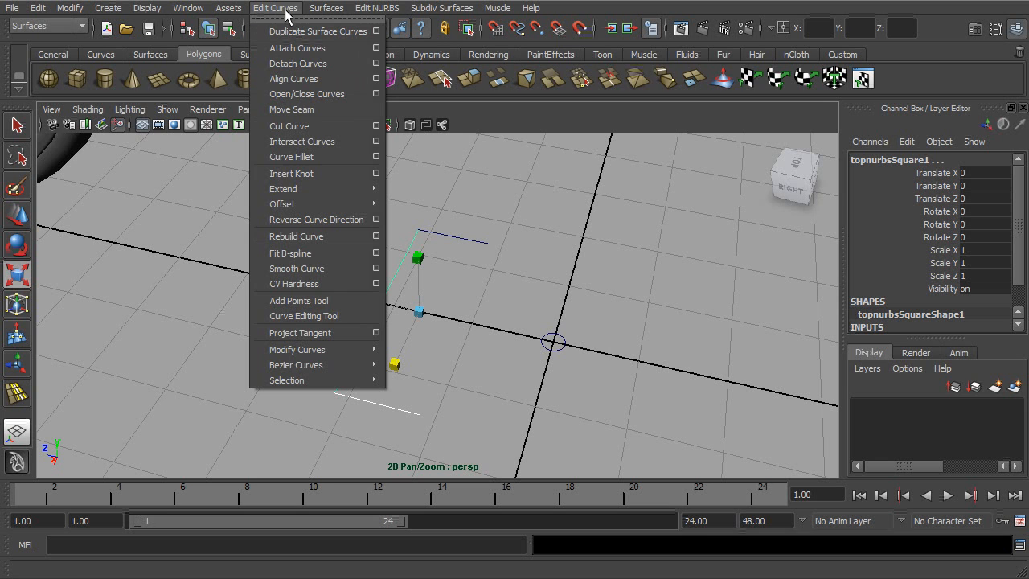
click(375, 49)
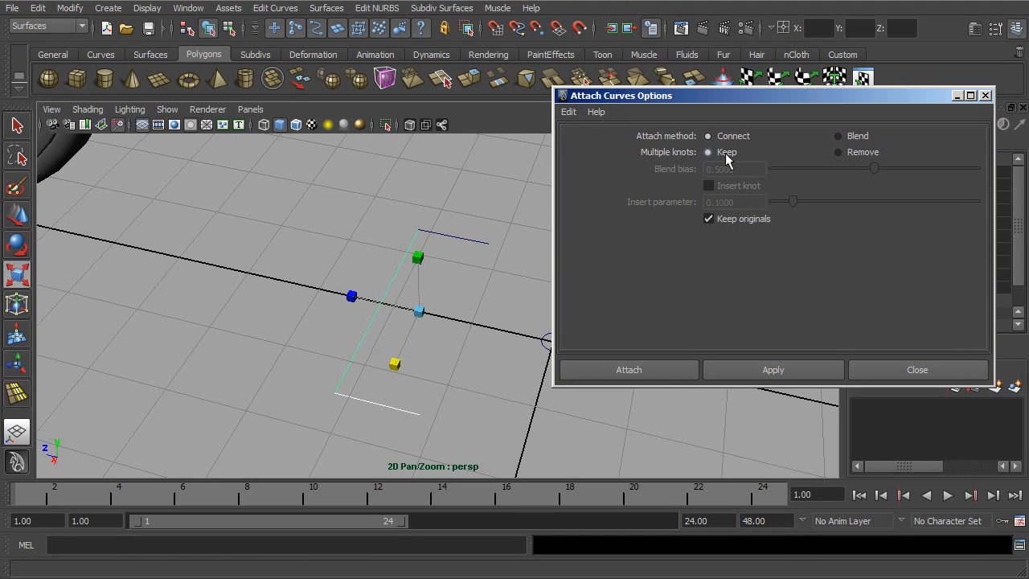
click(647, 371)
click(464, 361)
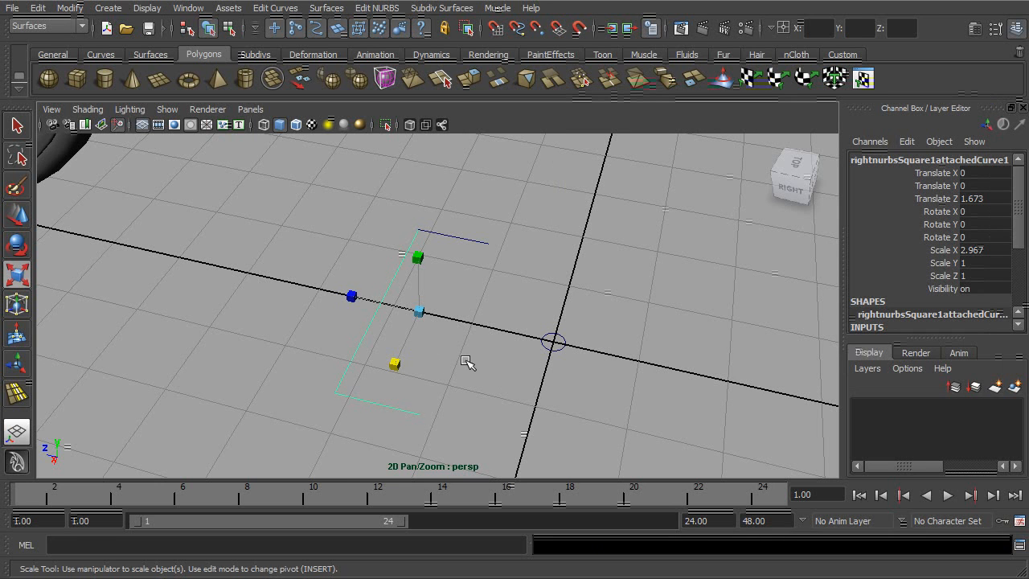
- Delete the construction history on all objects after attaching the first two side curves
click(347, 361)
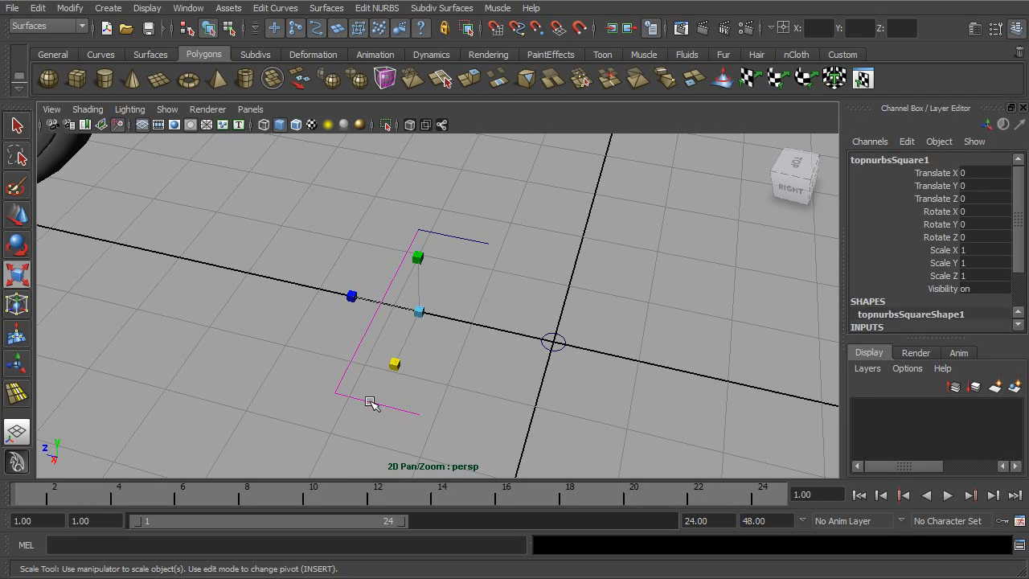
click(365, 364)
click(352, 356)
drag(375, 345, 300, 409)
click(37, 7)
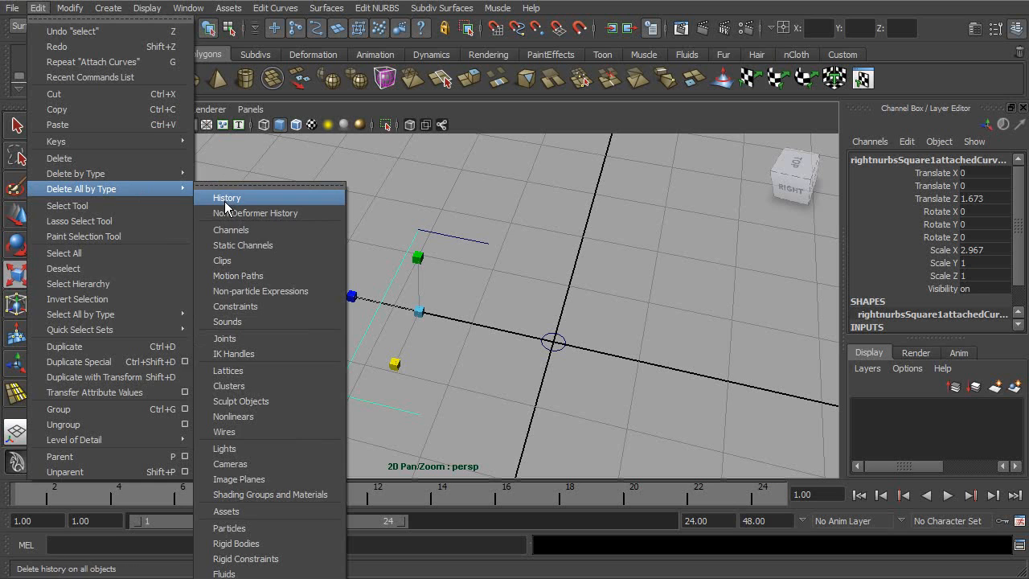
click(228, 198)
click(345, 218)
- Attach the remaining short side to the joined curve to form one three-sided open profile
click(389, 288)
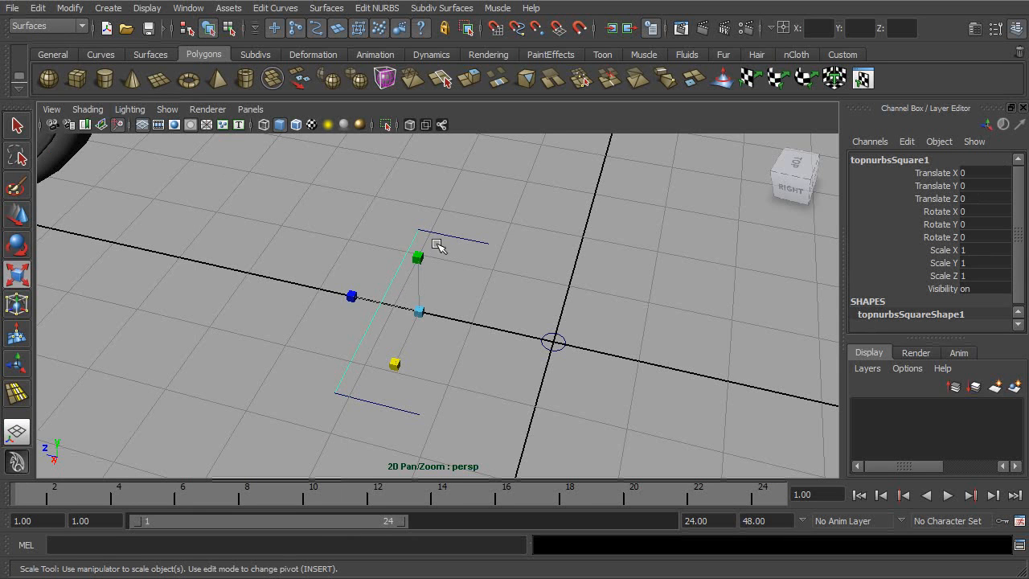
click(388, 335)
click(391, 405)
click(383, 386)
click(345, 374)
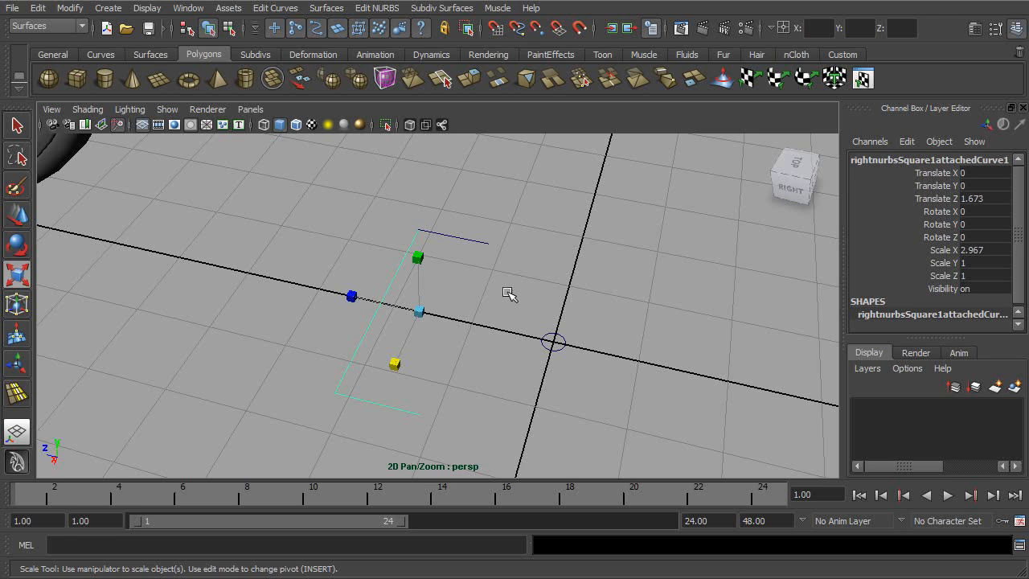
click(274, 8)
click(293, 50)
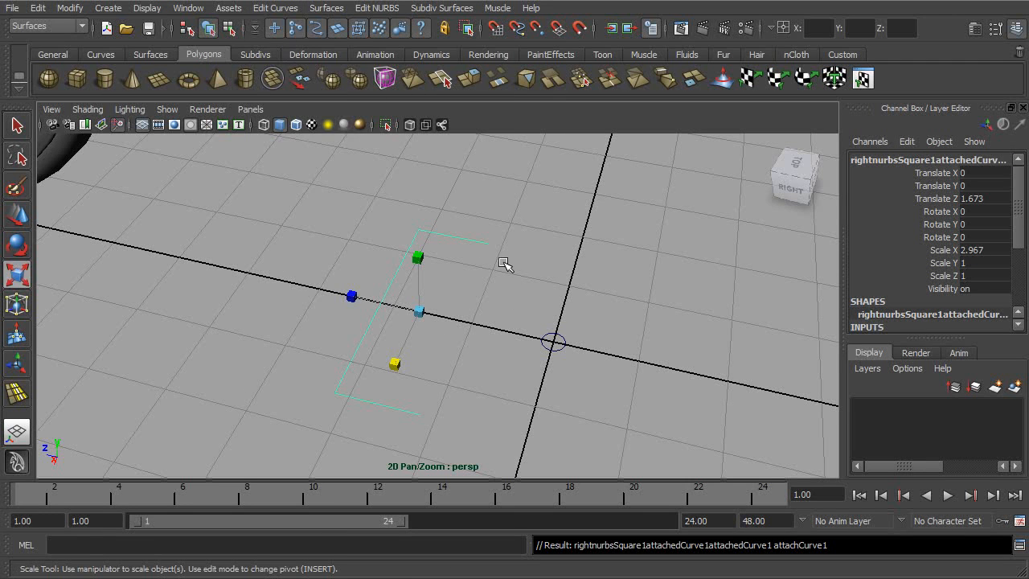
- Delete the new profile's construction history and remove the leftover two-sided attached curve
click(40, 8)
mouse_move(94, 175)
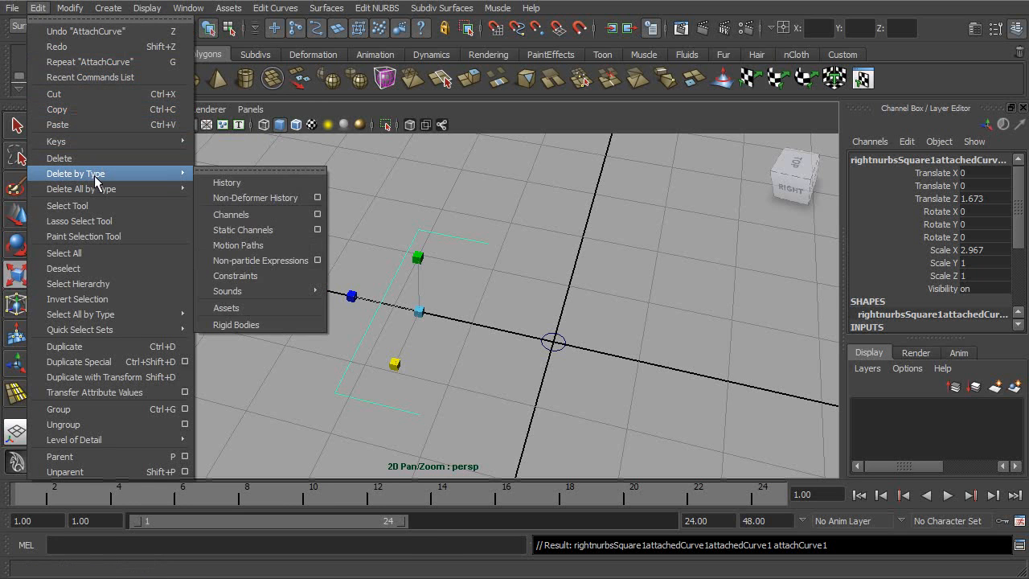
click(209, 177)
click(471, 287)
click(392, 281)
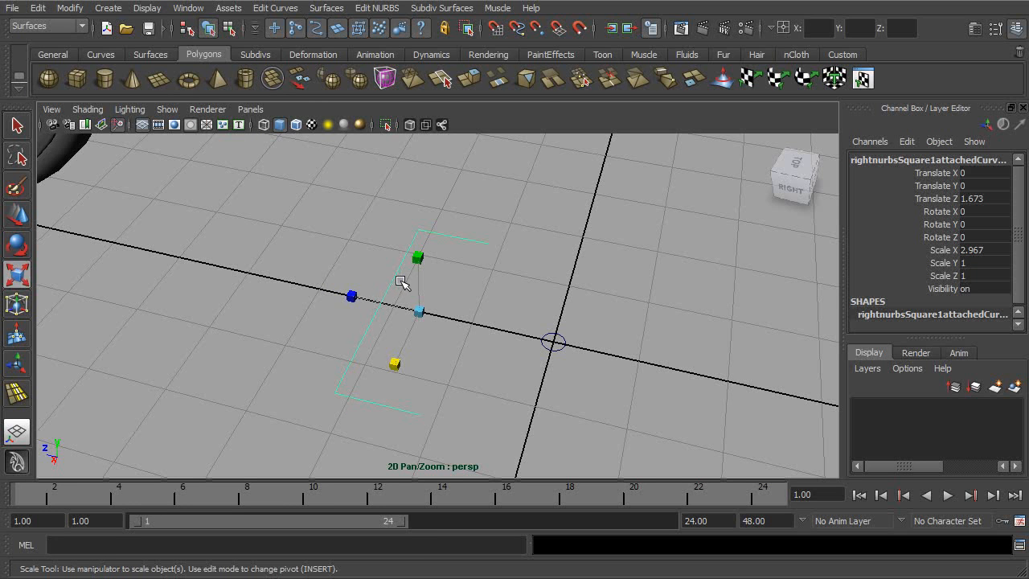
click(379, 327)
click(380, 326)
- Scale the profile's long-side control vertices inward along X and delete the leftover original short side
mouse_move(466, 252)
alt+mouse_down()
mouse_move(434, 220)
mouse_move(466, 267)
alt+mouse_up()
alt+middle_drag(456, 256, 459, 233)
alt+right_drag(446, 232, 430, 262)
right_drag(362, 320, 281, 321)
alt+drag(321, 321, 319, 401)
mouse_move(380, 319)
alt+mouse_down()
mouse_move(376, 377)
mouse_move(382, 333)
alt+mouse_up()
click(402, 168)
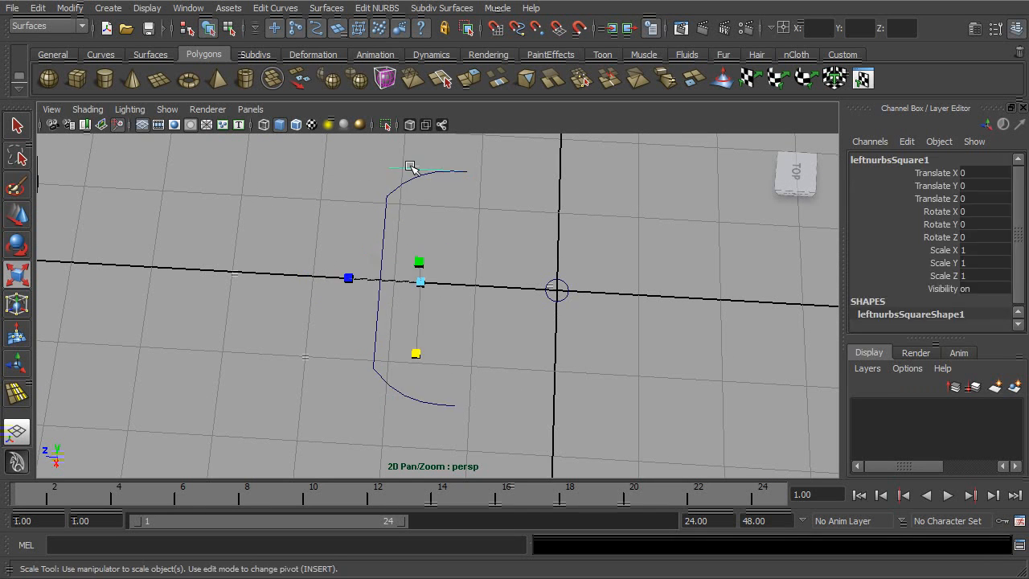
key(Delete)
- Scale the second-to-last control vertices at both ends inward along X to straighten the profile's slanted sides
click(430, 171)
right_drag(431, 171, 415, 171)
alt+drag(425, 201, 426, 183)
drag(423, 168, 388, 424)
alt+drag(400, 389, 409, 344)
drag(447, 159, 416, 422)
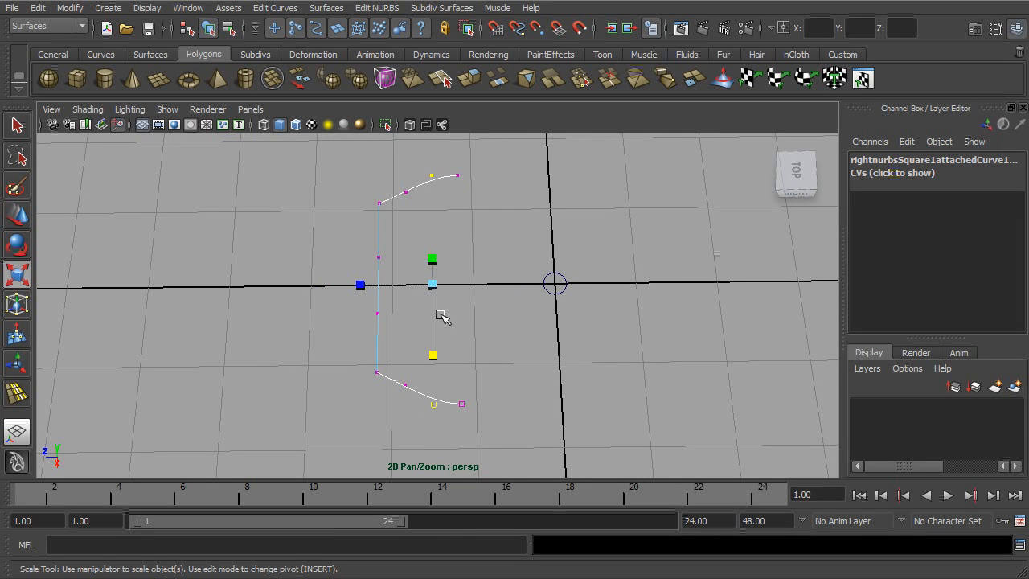
drag(432, 284, 437, 320)
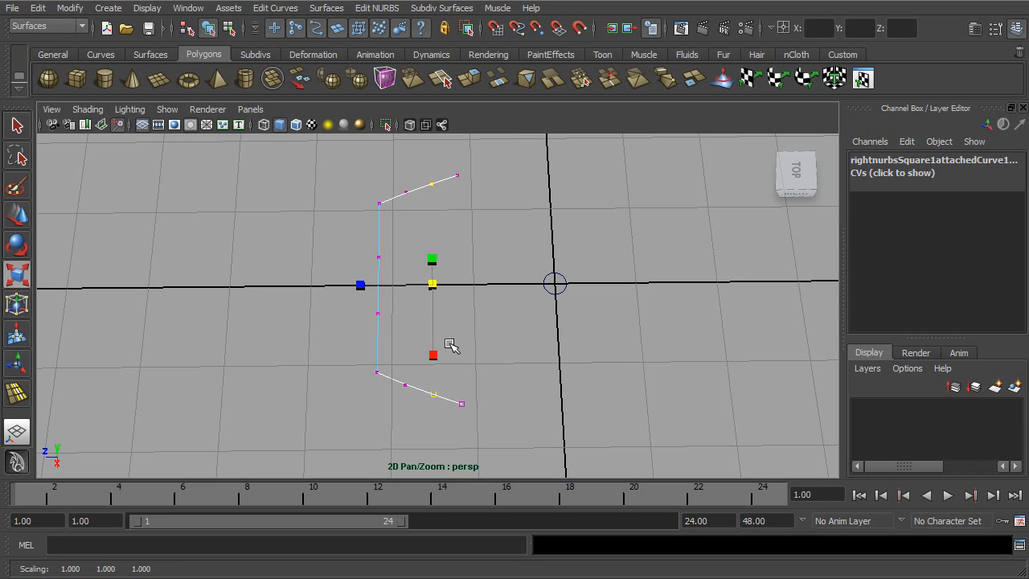
- Move the four long-side control vertices slightly away from the origin along Z, and return to object selection mode
alt+drag(459, 369, 487, 365)
drag(395, 213, 335, 395)
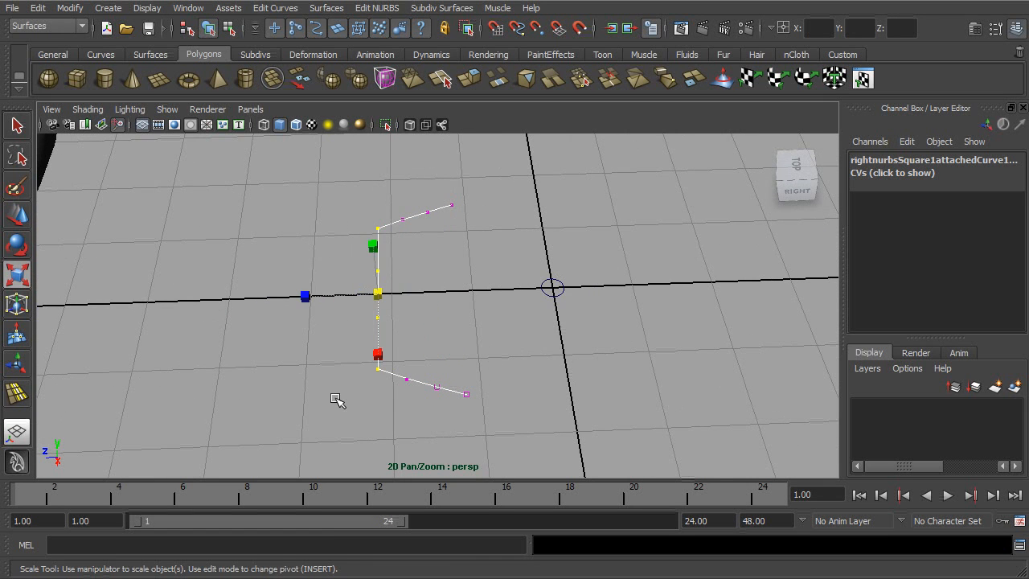
key(w)
drag(355, 295, 343, 291)
alt+drag(417, 274, 415, 354)
click(208, 28)
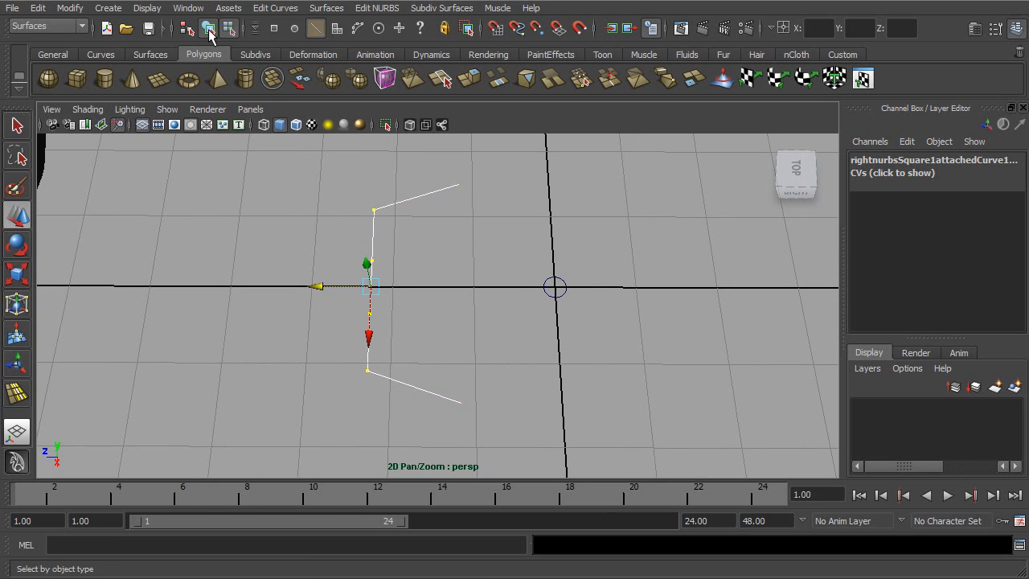
alt+right_drag(498, 271, 448, 271)
alt+drag(468, 325, 475, 274)
alt+middle_drag(523, 279, 430, 282)
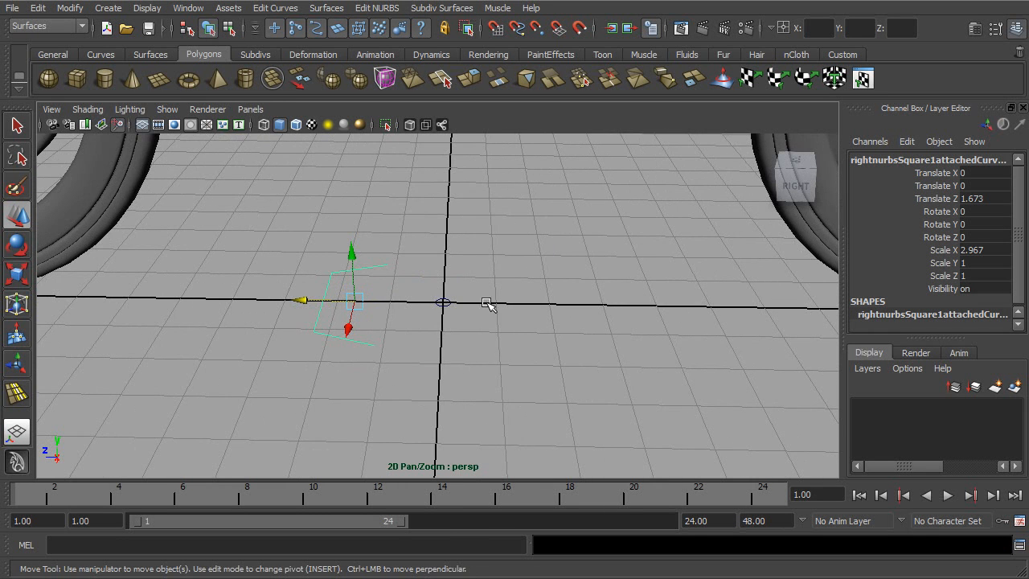
- Open the Revolve options for the selected profile curve and place the dialog clear of the curve
alt+drag(438, 241, 434, 227)
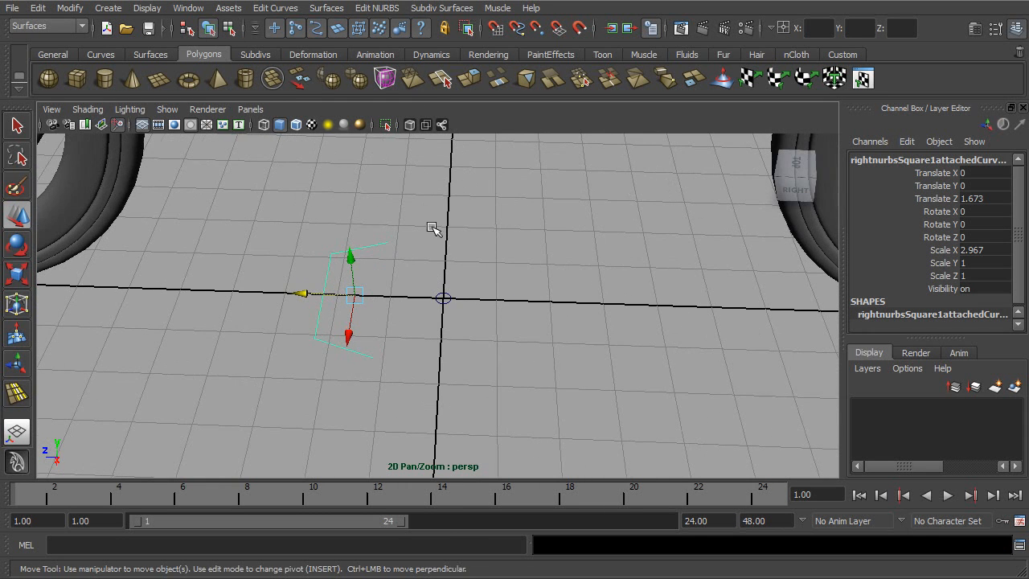
click(325, 8)
mouse_move(325, 10)
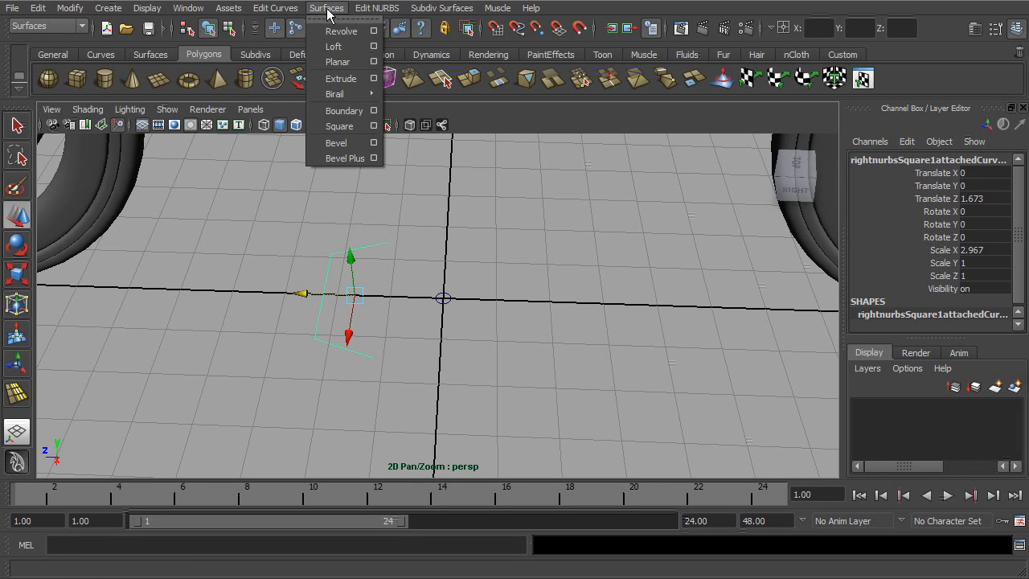
click(374, 31)
drag(733, 97, 746, 75)
alt+drag(473, 294, 470, 251)
alt+middle_drag(453, 291, 408, 318)
alt+drag(408, 318, 445, 339)
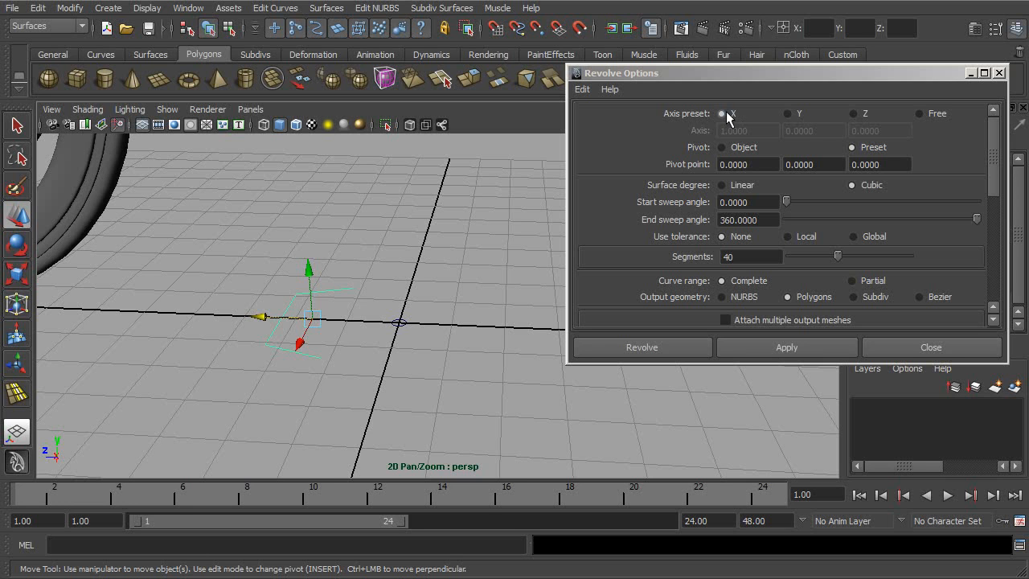
- Try to revolve the profile about the X axis with the Object pivot and 40 segments, and undo the revolve
click(722, 147)
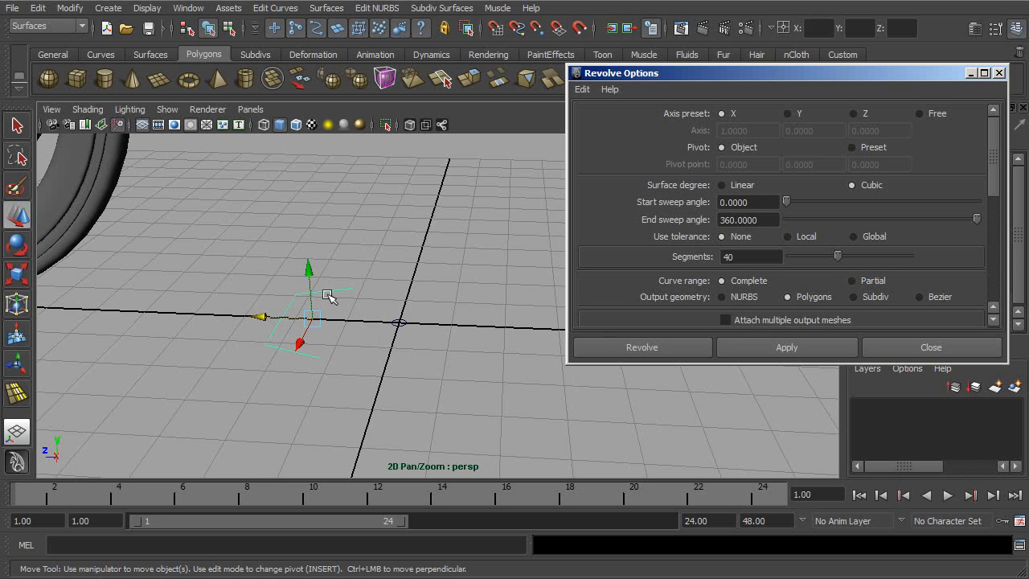
click(728, 351)
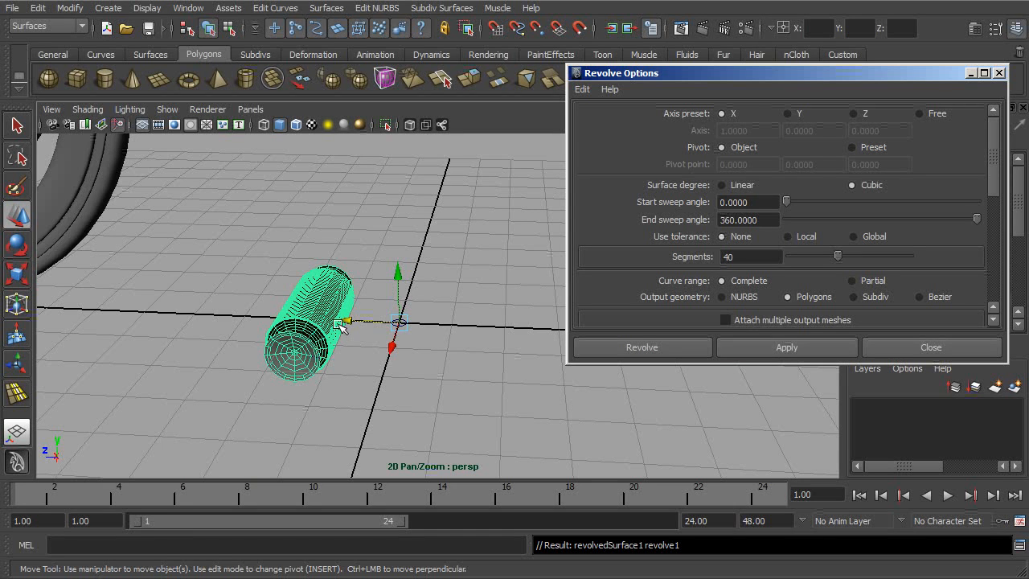
key(ctrl+z)
- Reset the Revolve options to their default settings
click(853, 148)
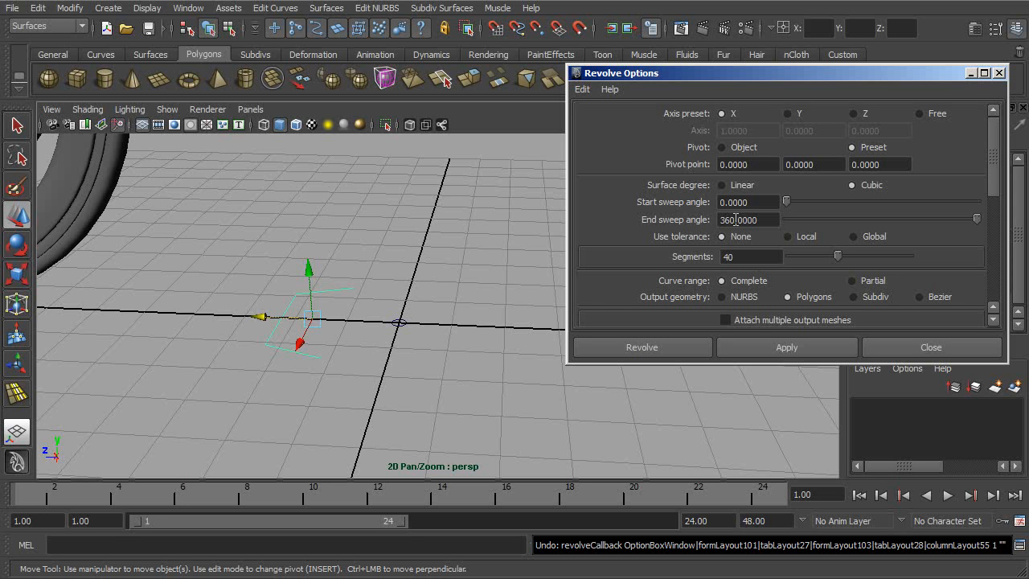
drag(754, 202, 684, 222)
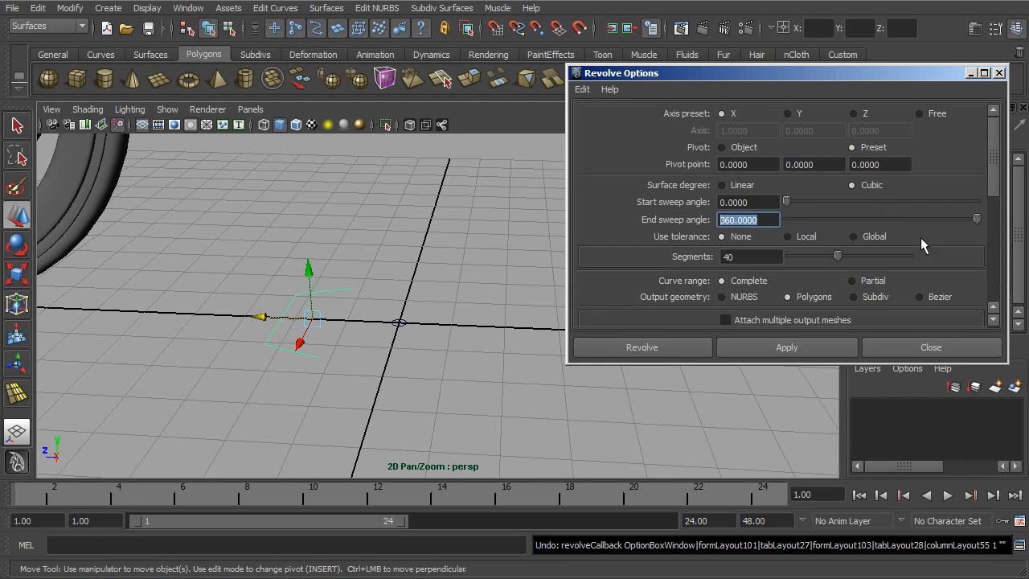
alt+middle_drag(397, 266, 417, 249)
alt+right_drag(417, 248, 438, 256)
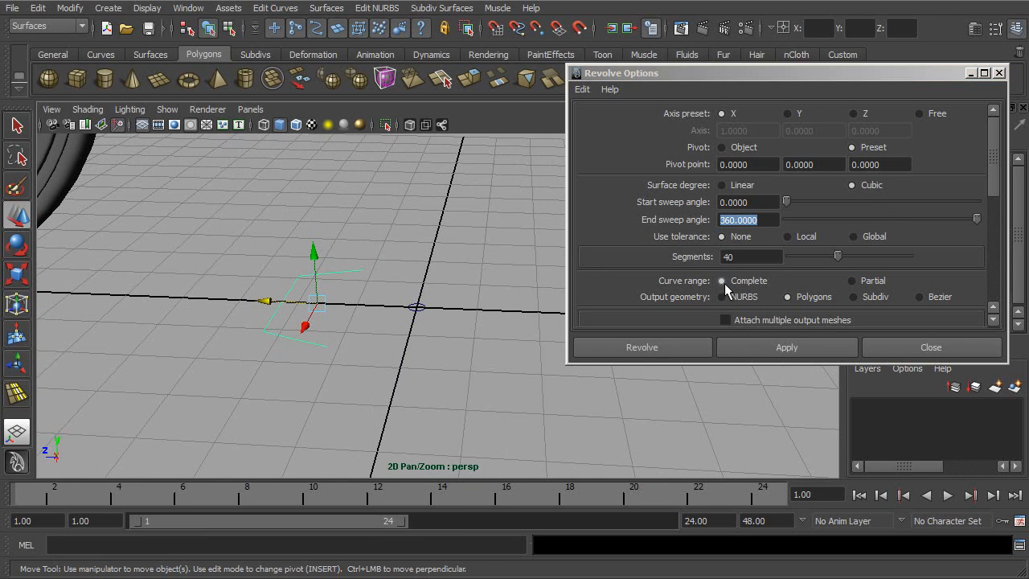
click(580, 88)
click(595, 119)
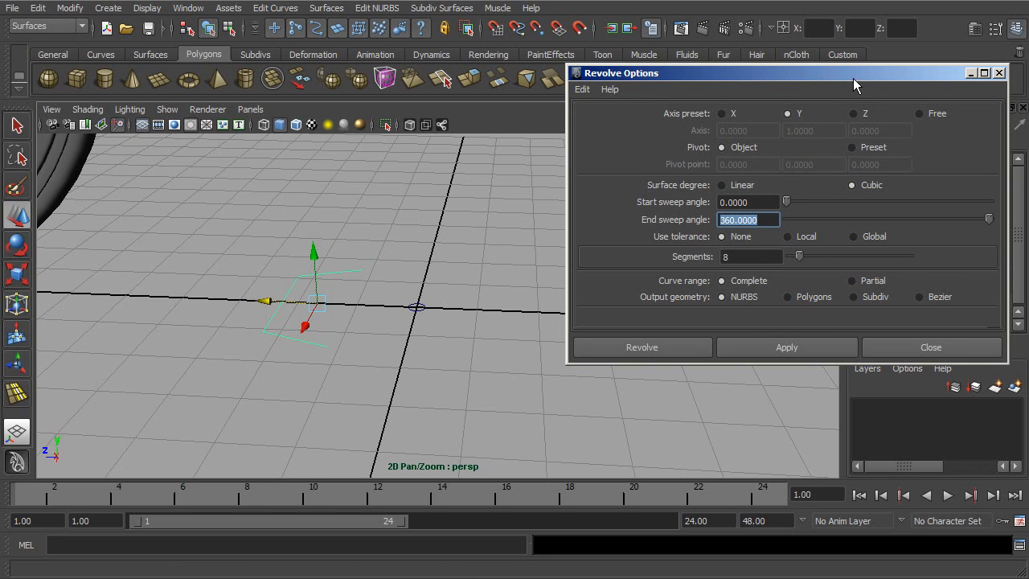
- Configure the revolve for the X axis, a Preset pivot at the origin, polygon output and Control points tessellation
drag(852, 75, 832, 73)
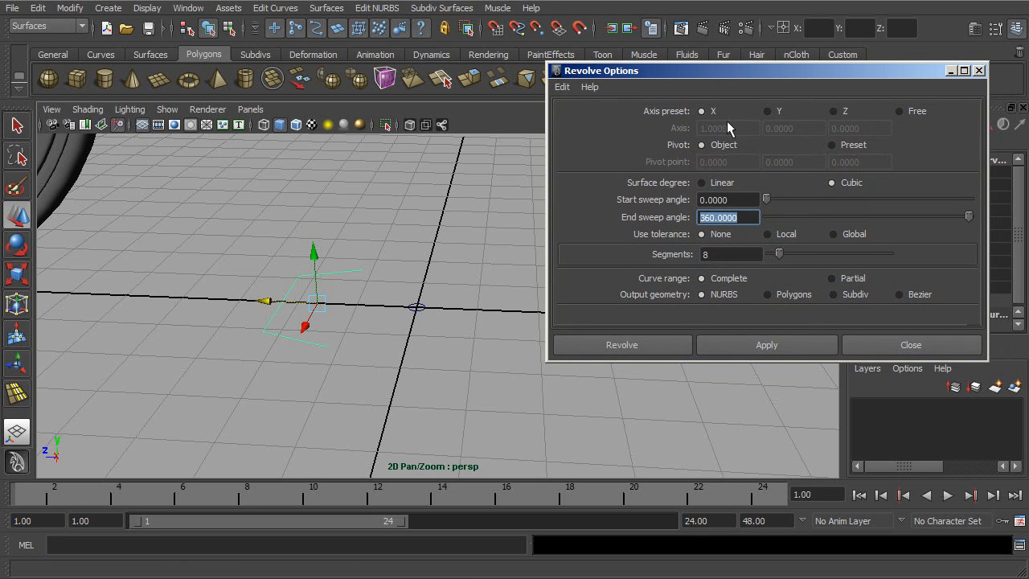
click(833, 145)
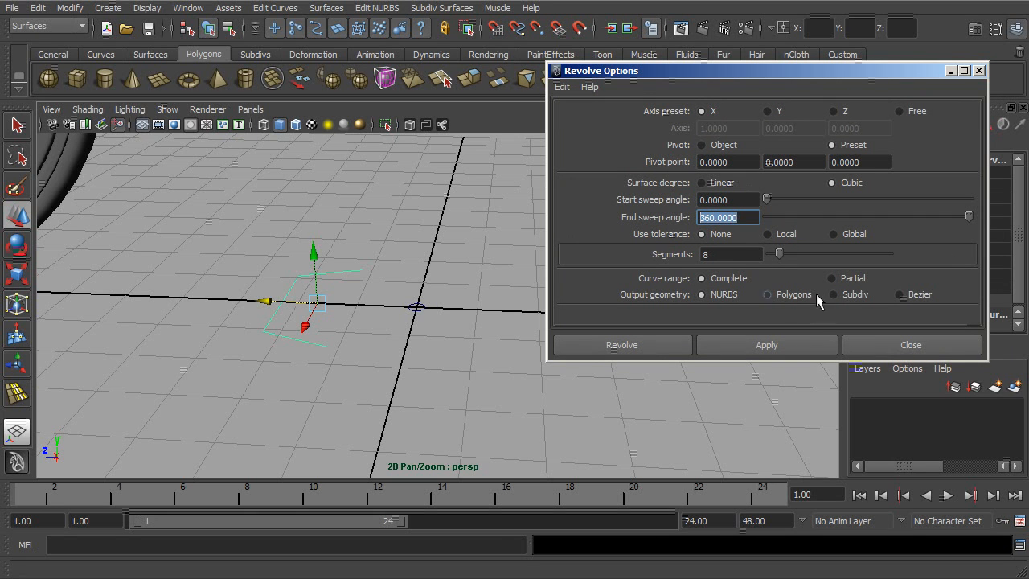
click(767, 294)
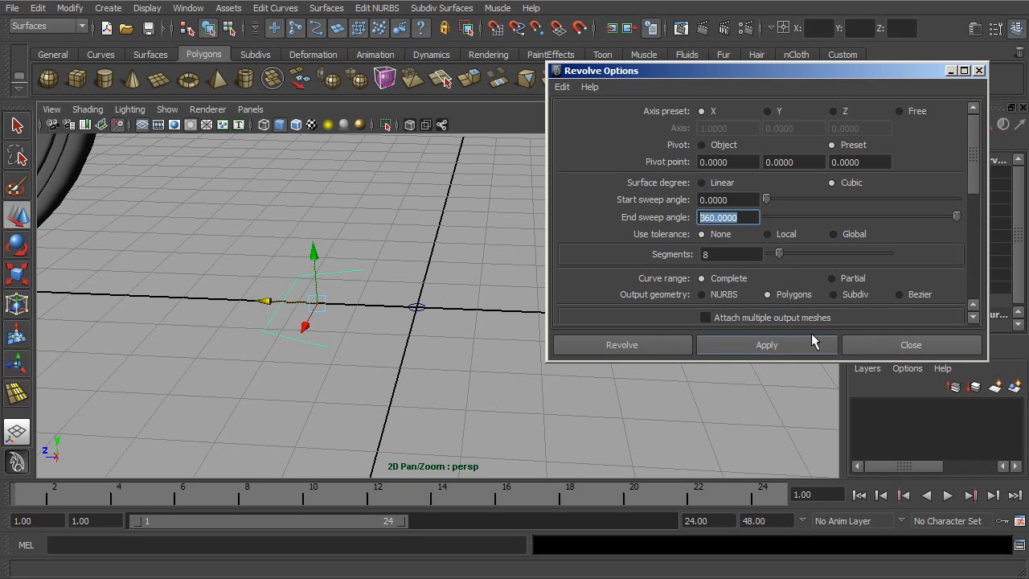
drag(971, 172, 970, 236)
click(835, 235)
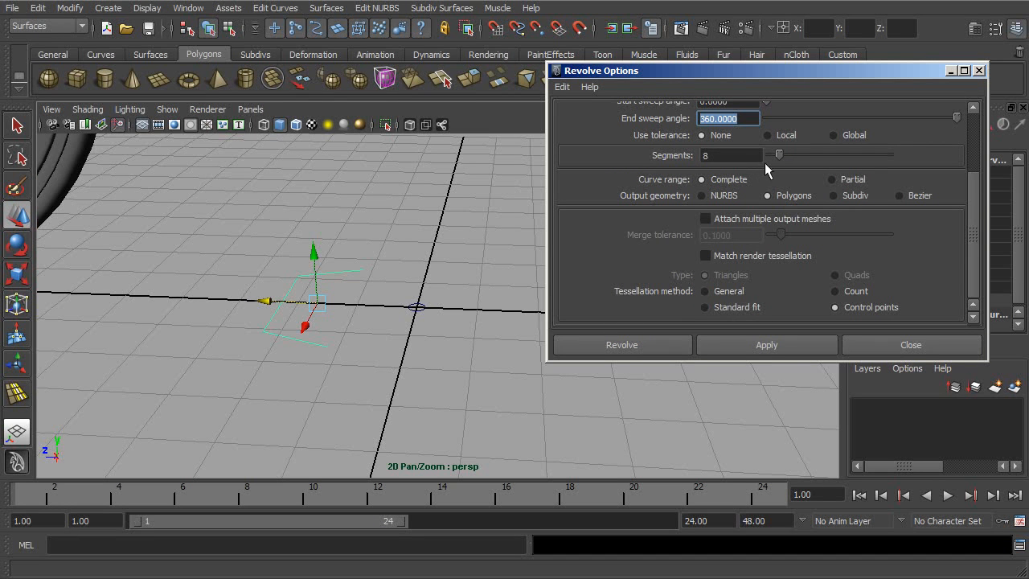
- Set the revolve to 32 segments and apply it to the profile curve
drag(780, 153, 804, 153)
click(699, 158)
text(32)
key(Return)
mouse_move(438, 310)
alt+mouse_down()
mouse_move(414, 297)
mouse_move(445, 306)
alt+mouse_up()
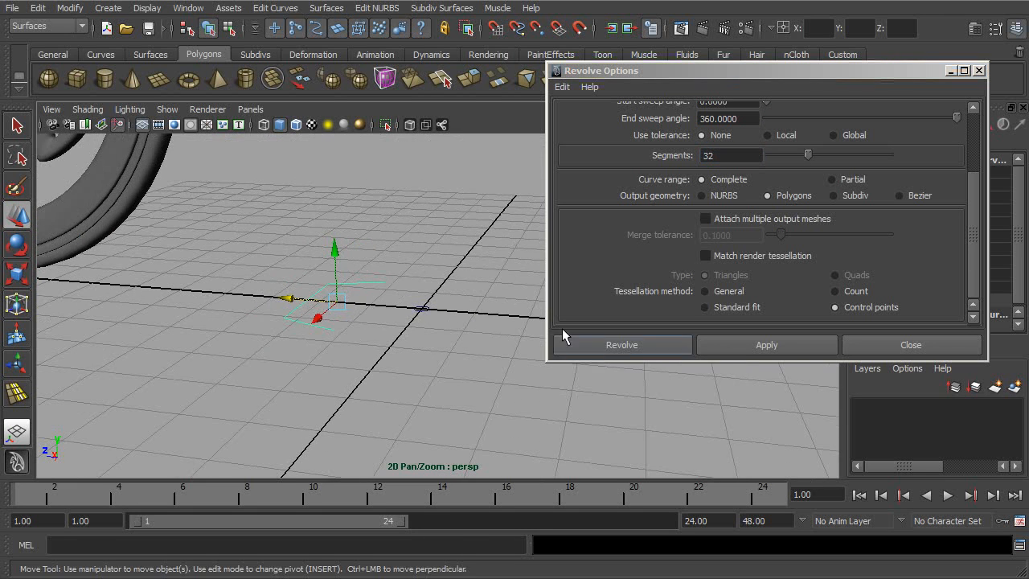
alt+drag(537, 367, 610, 365)
click(794, 347)
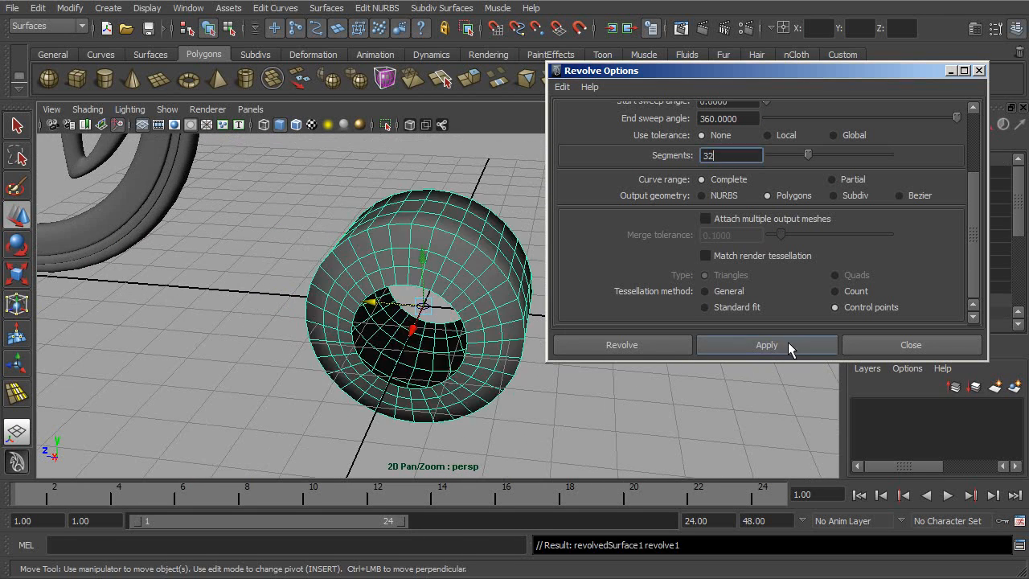
- Examine the revolved ring's polygon mesh and its inner opening from several angles
alt+drag(503, 364, 250, 359)
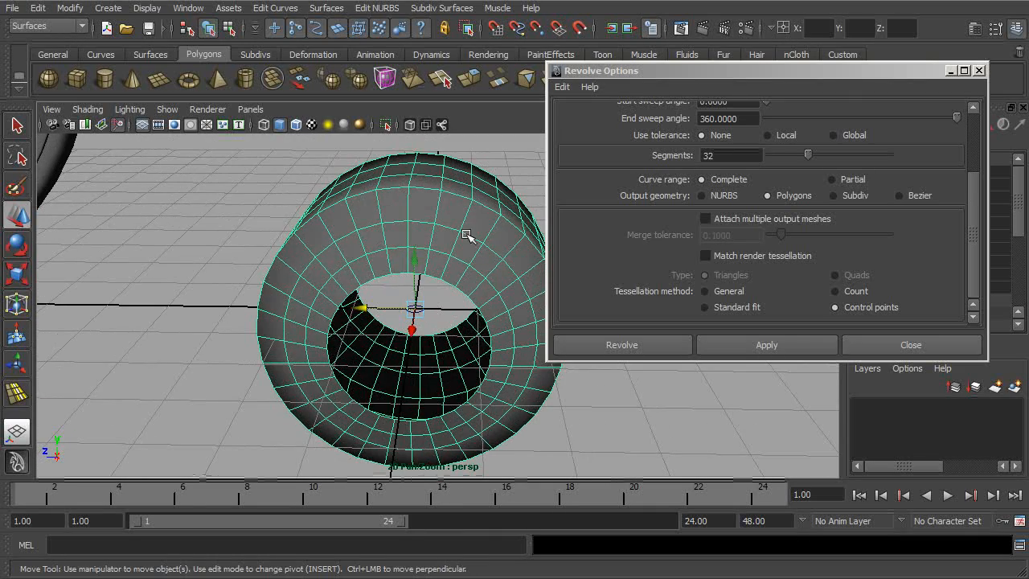
mouse_move(493, 316)
alt+mouse_down()
mouse_move(378, 340)
mouse_move(436, 301)
mouse_move(371, 297)
mouse_move(471, 298)
mouse_move(490, 317)
mouse_move(502, 304)
alt+mouse_up()
mouse_move(414, 321)
alt+mouse_down()
mouse_move(406, 317)
mouse_move(416, 308)
mouse_move(412, 341)
alt+mouse_up()
alt+right_drag(412, 341, 528, 361)
alt+drag(528, 360, 494, 344)
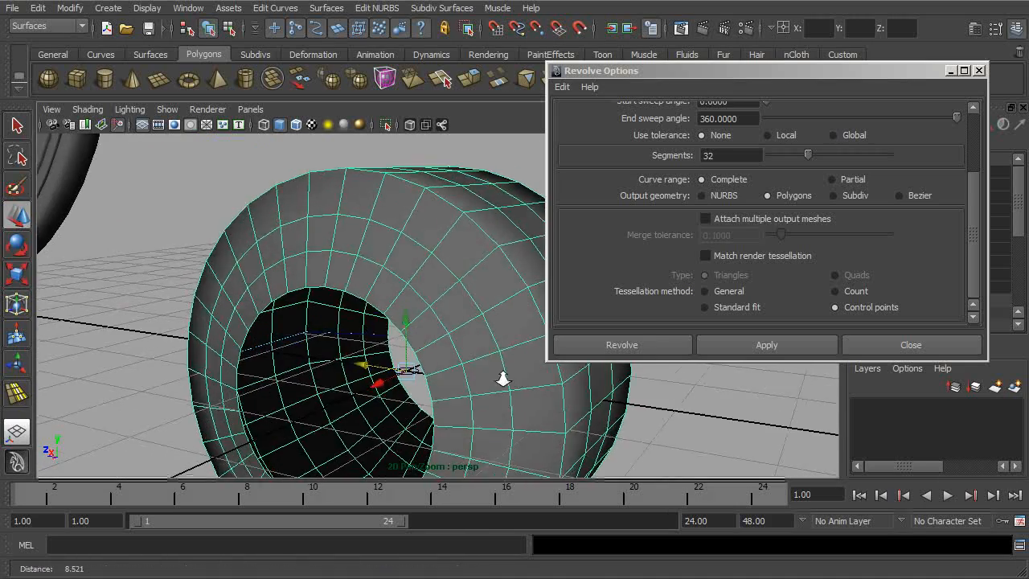
alt+right_drag(510, 381, 462, 247)
alt+drag(498, 294, 488, 321)
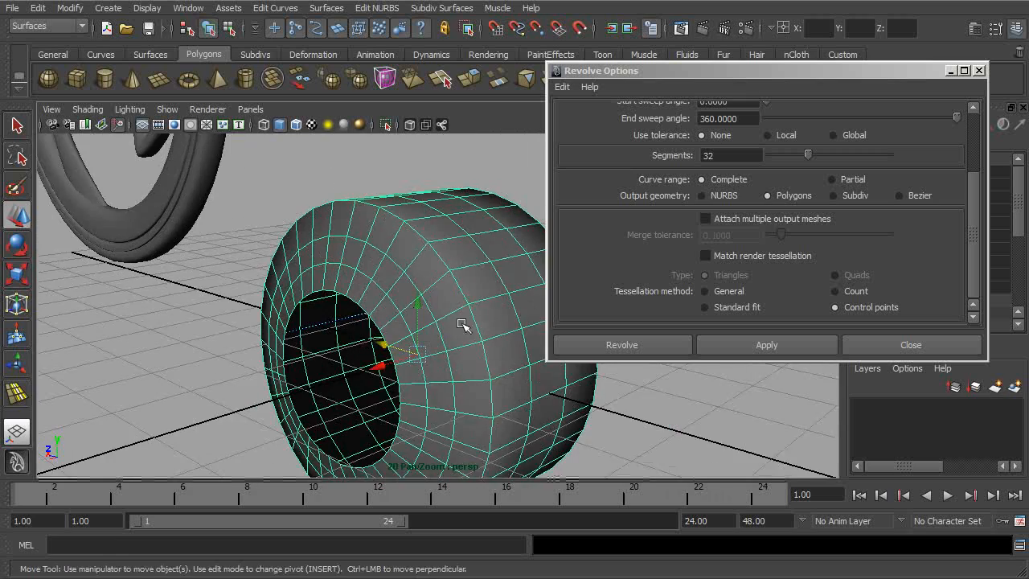
alt+right_drag(488, 321, 496, 336)
alt+drag(470, 337, 494, 330)
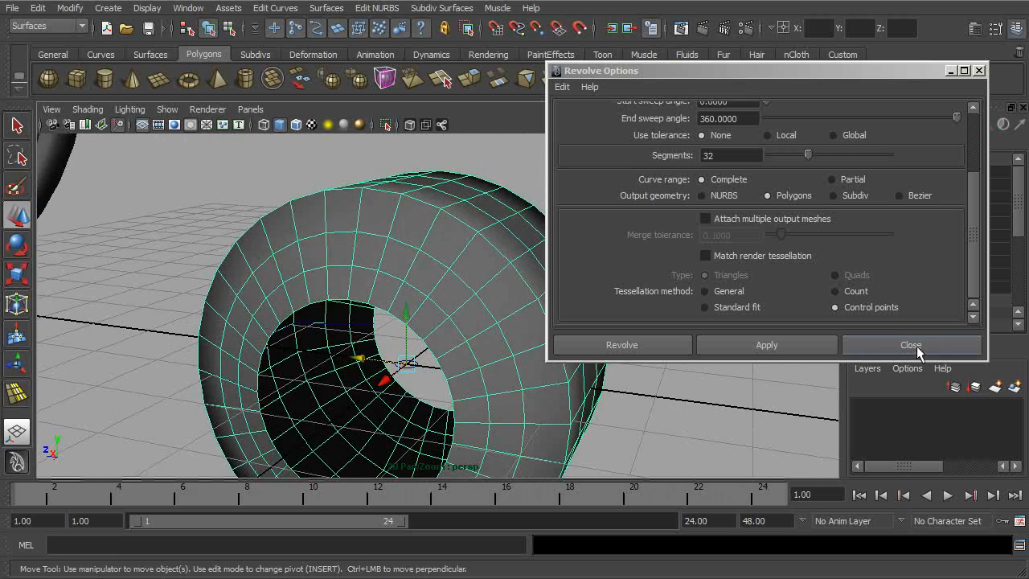
- Close the Revolve options and delete the revolved ring's construction history
click(911, 344)
click(666, 390)
click(543, 365)
alt+right_drag(638, 353, 468, 313)
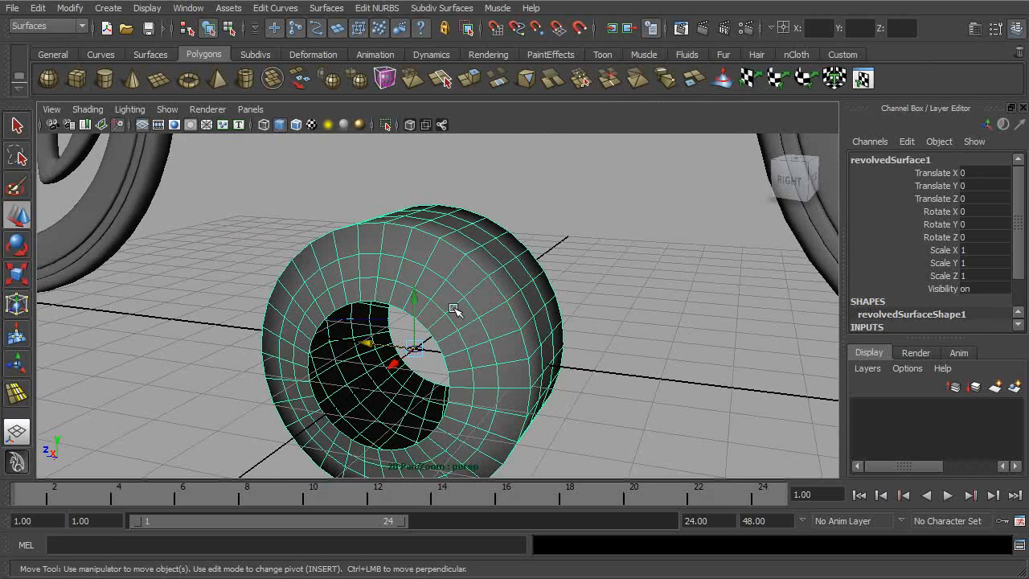
click(38, 8)
mouse_move(96, 173)
click(217, 181)
click(569, 221)
alt+drag(569, 220, 394, 294)
click(418, 277)
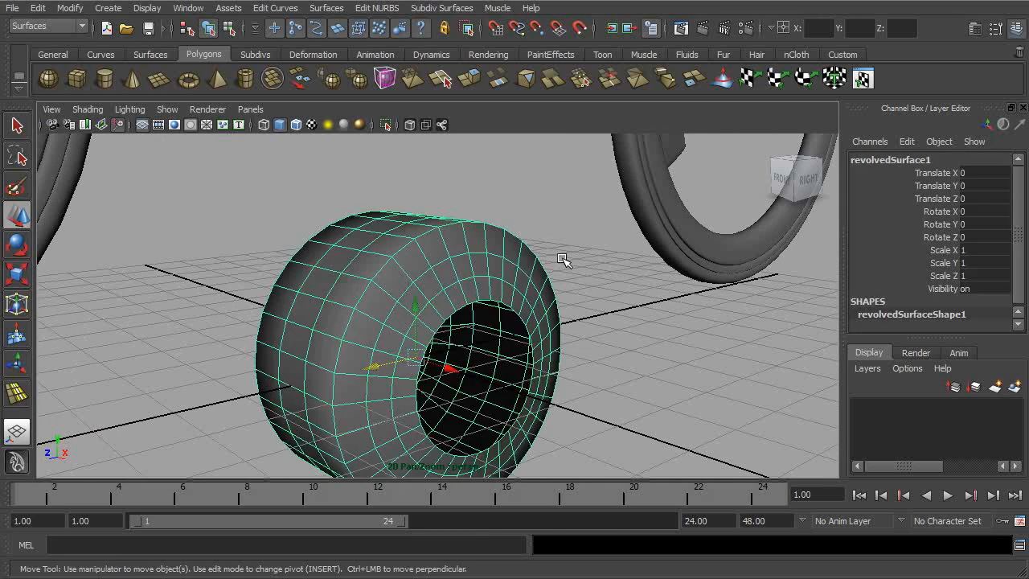
- Switch the active command set from Surfaces to Polygons
alt+drag(558, 259, 450, 266)
click(50, 28)
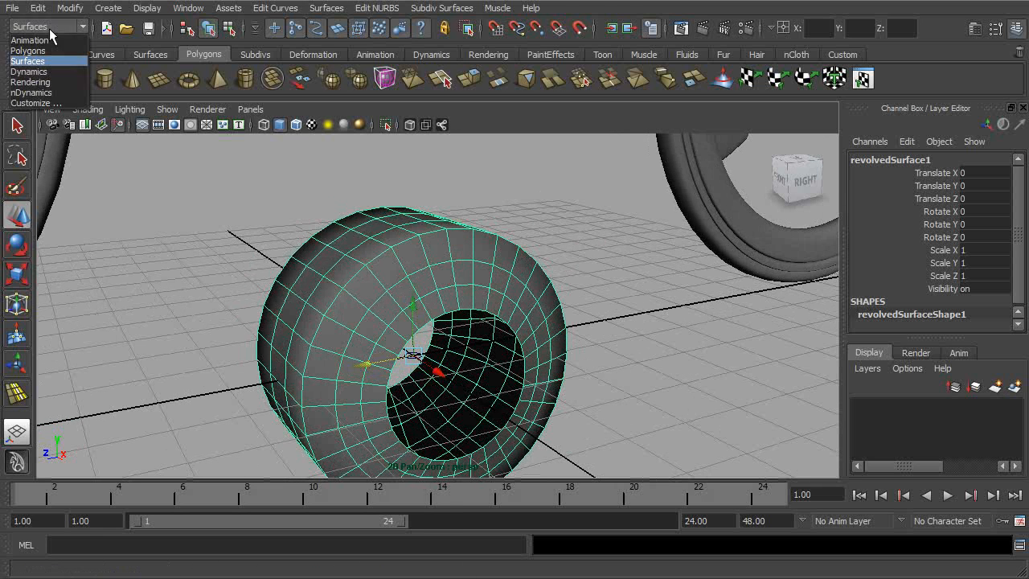
click(28, 50)
- Harden all edges of the revolved ring and deselect it to check the shading
click(419, 8)
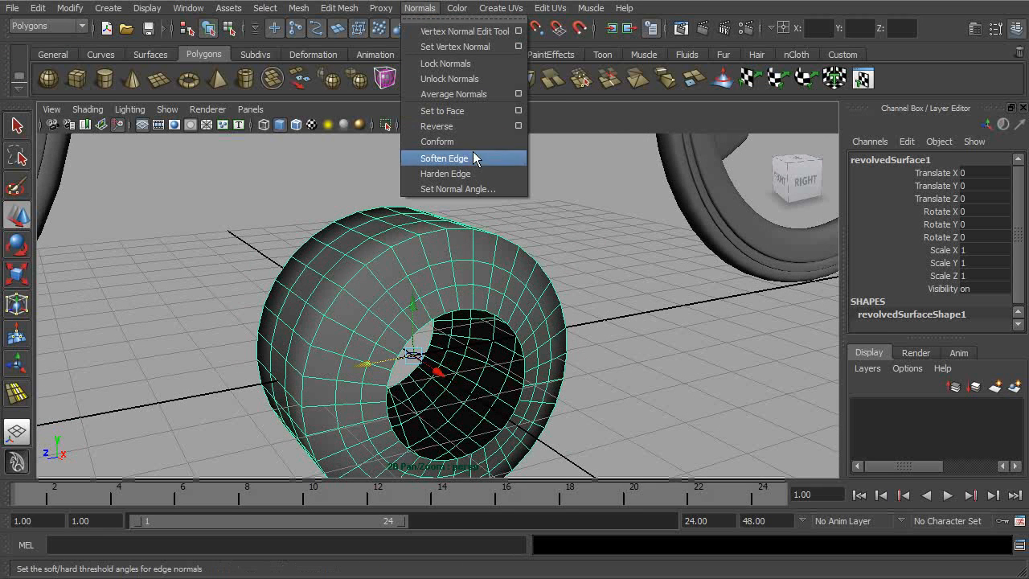
click(464, 173)
click(574, 230)
alt+drag(573, 230, 449, 283)
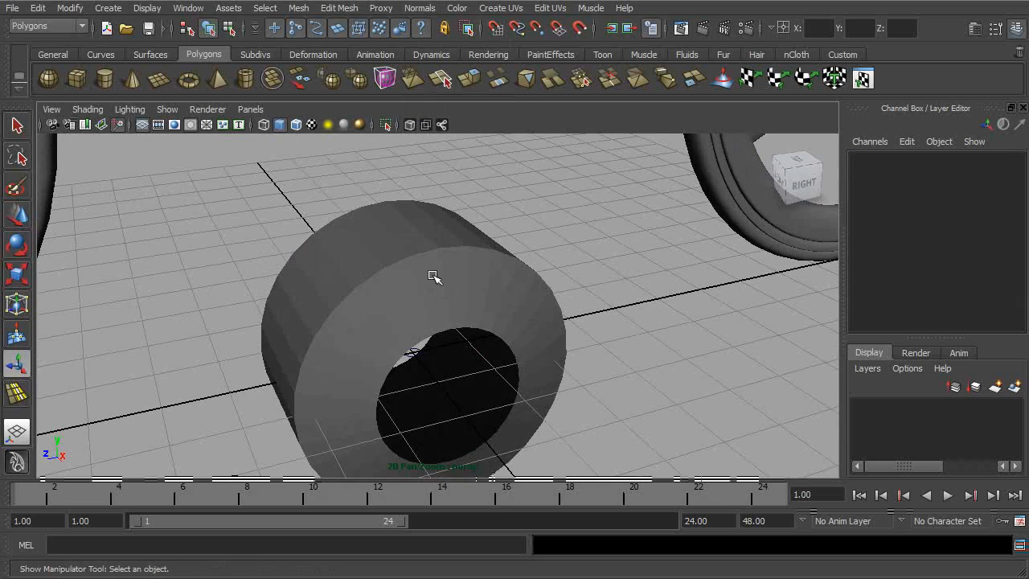
- Apply a normal angle of 30 degrees to the revolved ring
click(431, 276)
click(419, 8)
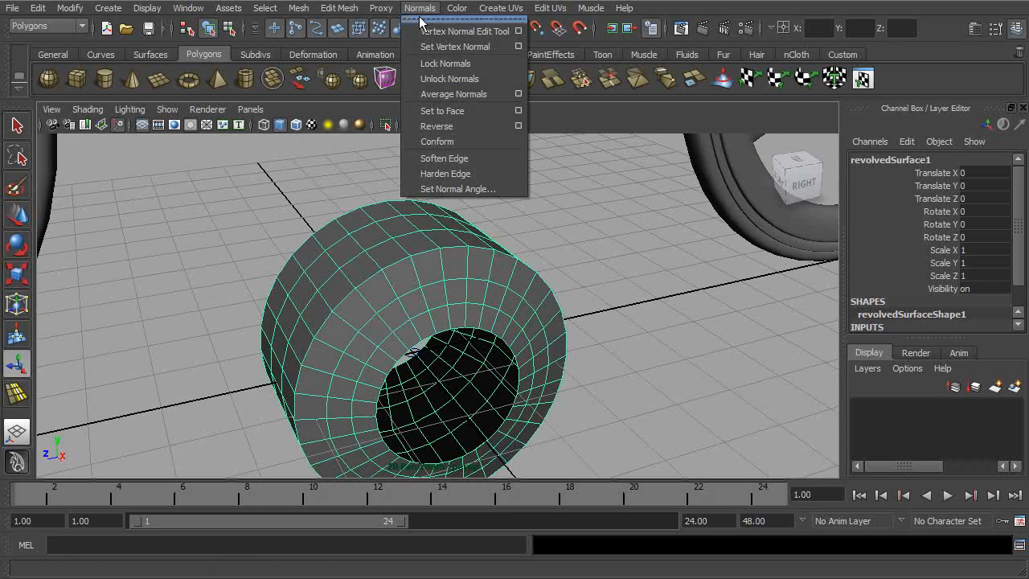
click(475, 190)
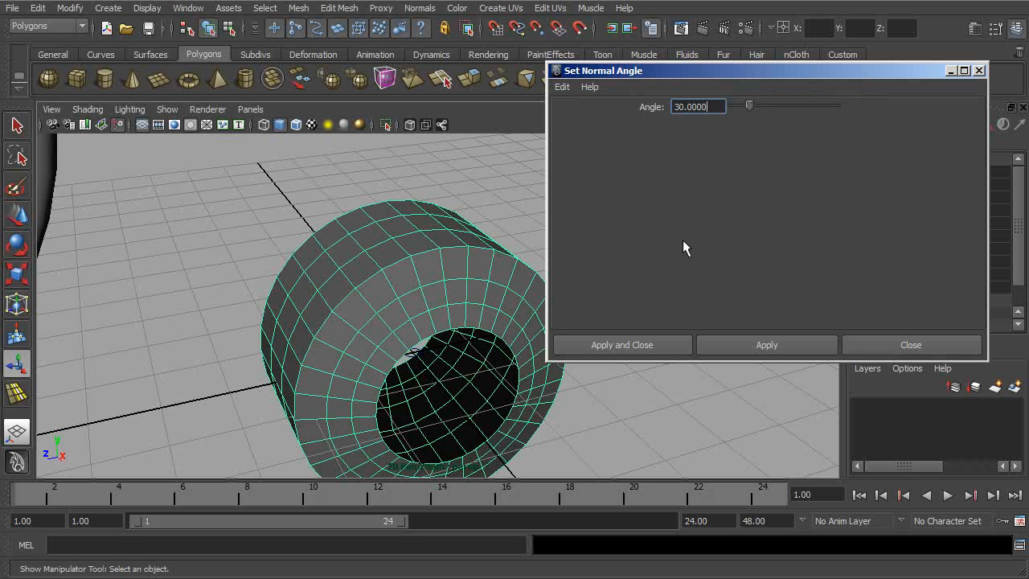
click(753, 346)
click(884, 345)
- Inspect the ring's shading along the smooth faces and the sharp corner edges from several angles
alt+drag(519, 310, 459, 265)
scroll(392, 279, up, 2)
click(453, 274)
click(602, 193)
alt+drag(602, 193, 537, 227)
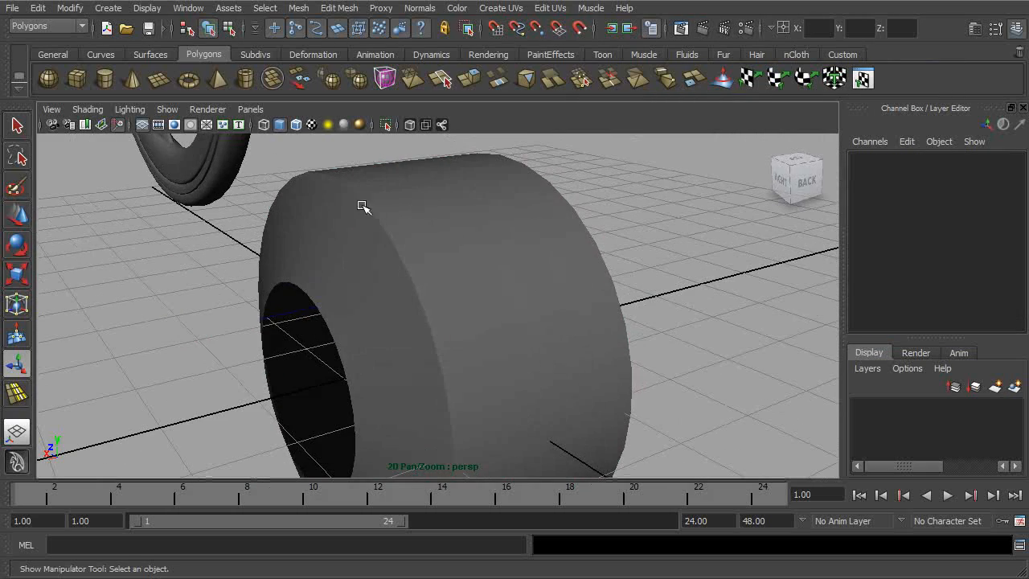
alt+drag(381, 226, 535, 276)
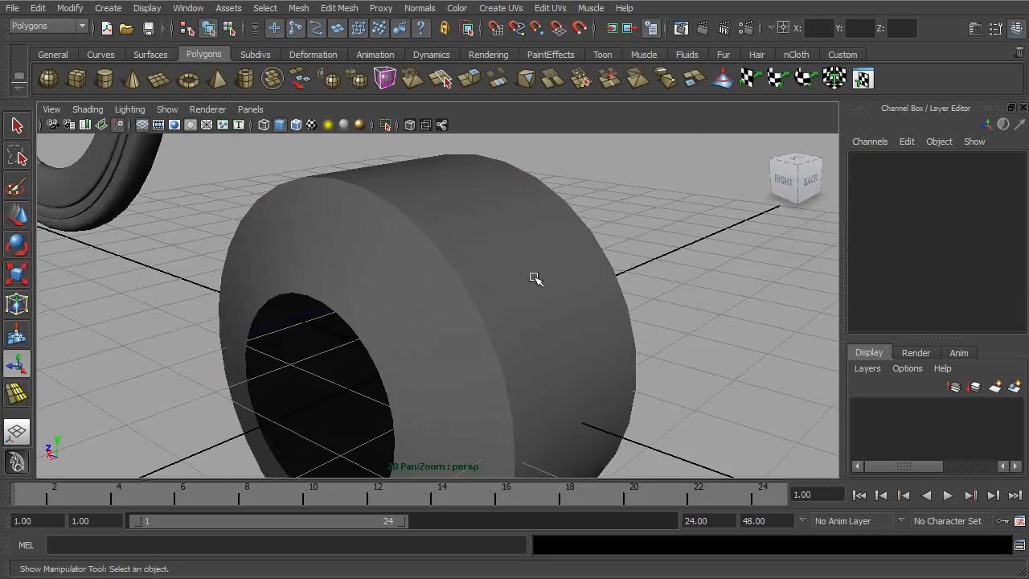
scroll(339, 222, down, 3)
alt+drag(340, 223, 427, 255)
alt+right_drag(427, 255, 624, 321)
- Switch the ring to edge selection and select the edge loop along its outer corner
click(464, 266)
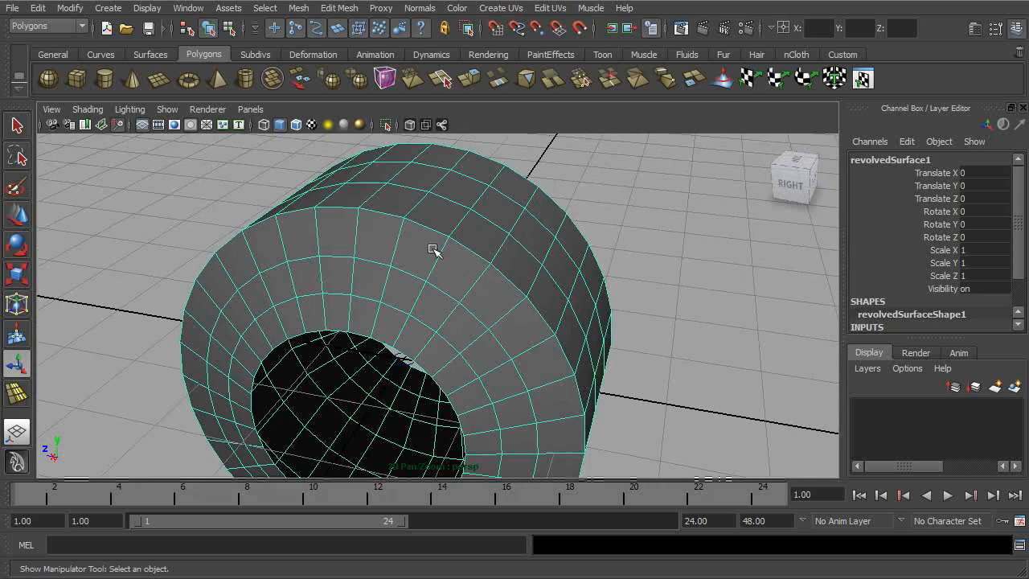
alt+drag(482, 268, 427, 249)
right_drag(427, 249, 413, 219)
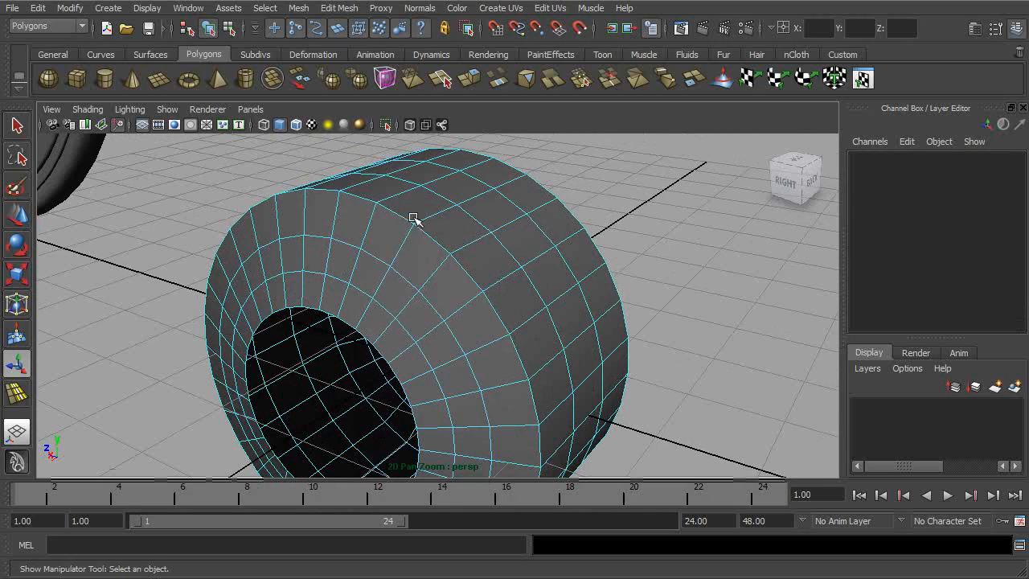
double_click(431, 239)
alt+drag(432, 238, 403, 234)
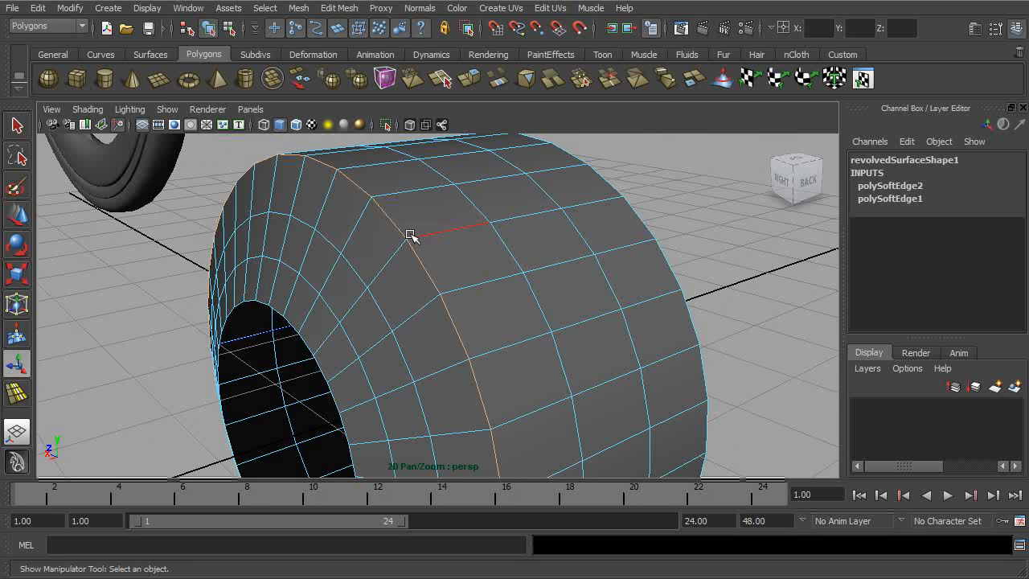
alt+drag(413, 234, 371, 202)
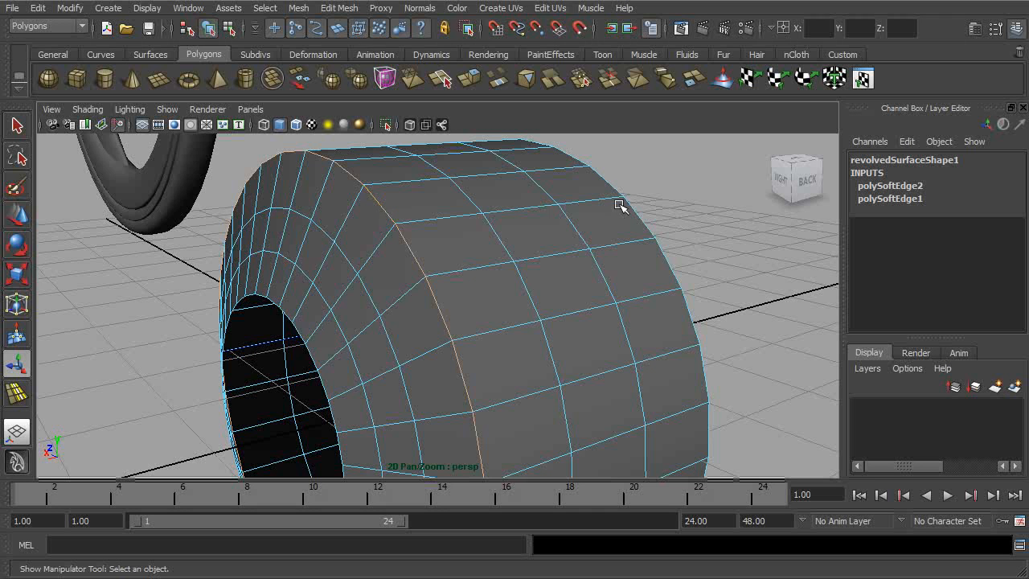
- Return to object selection mode and deselect the ring to view its corner edge shading
click(540, 234)
alt+drag(449, 255, 444, 243)
click(229, 29)
click(209, 28)
click(646, 165)
alt+drag(512, 258, 434, 282)
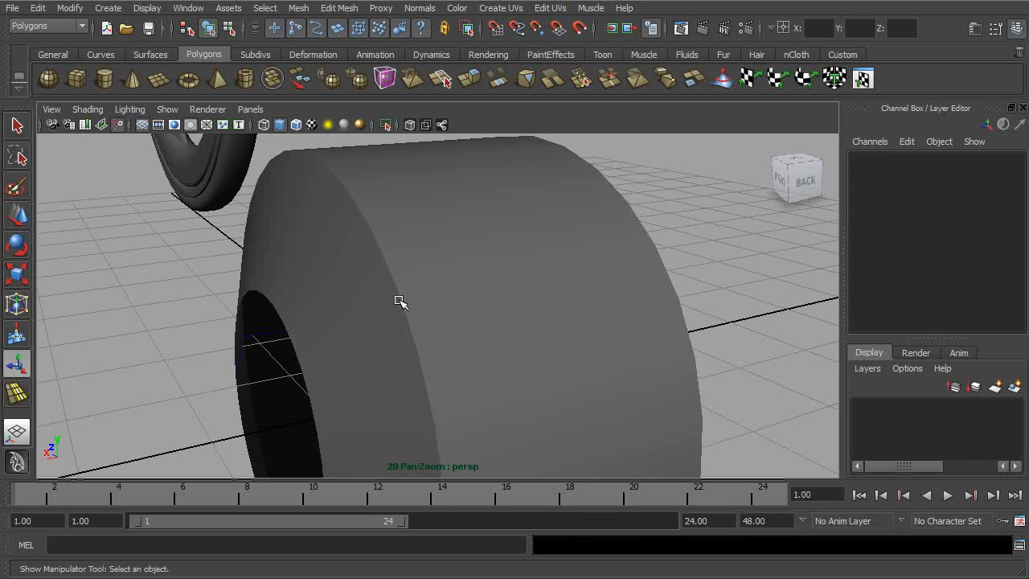
- Enter edge selection on the ring again and select the complete edge loop where the side face meets the outer surface
click(398, 301)
right_drag(398, 301, 389, 264)
double_click(384, 259)
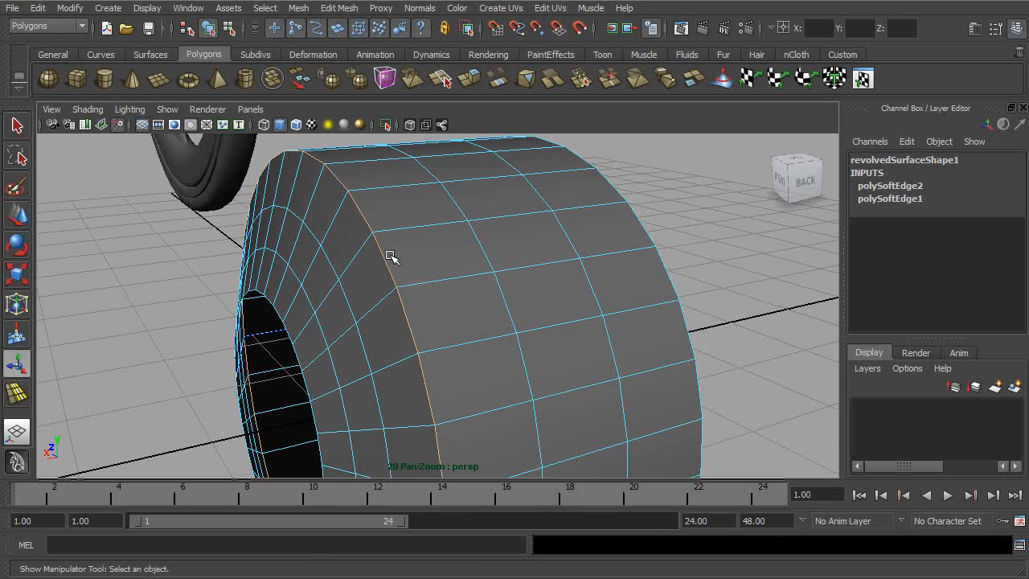
scroll(429, 306, up, 5)
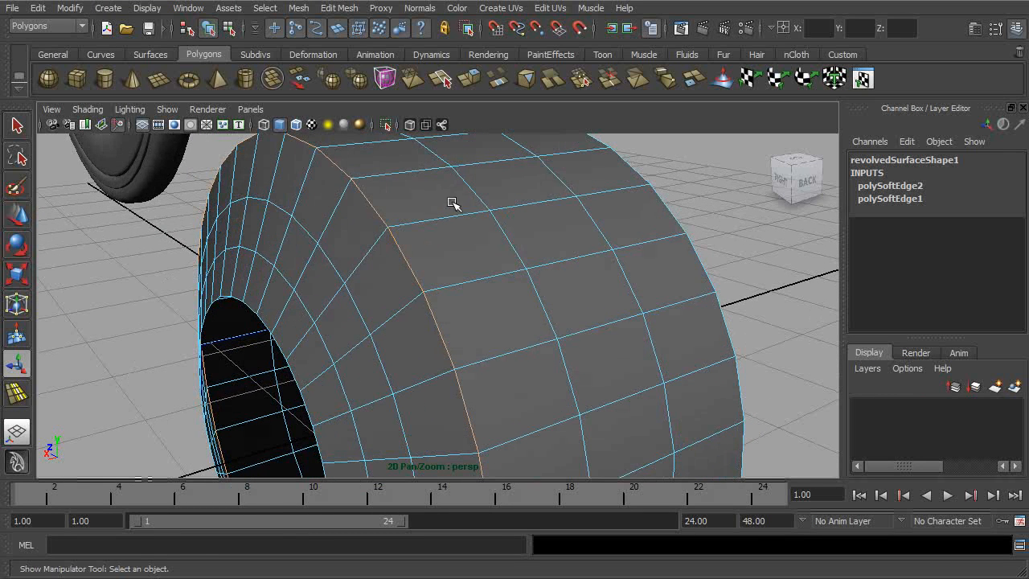
- Bevel the selected edge loop along the ring's outer corner
click(339, 8)
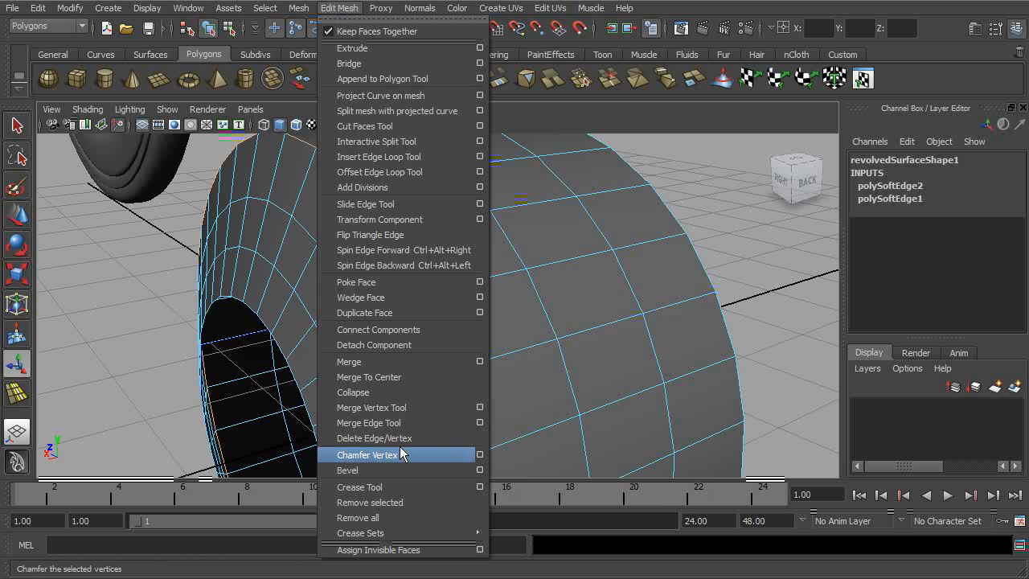
click(474, 470)
alt+drag(577, 293, 510, 284)
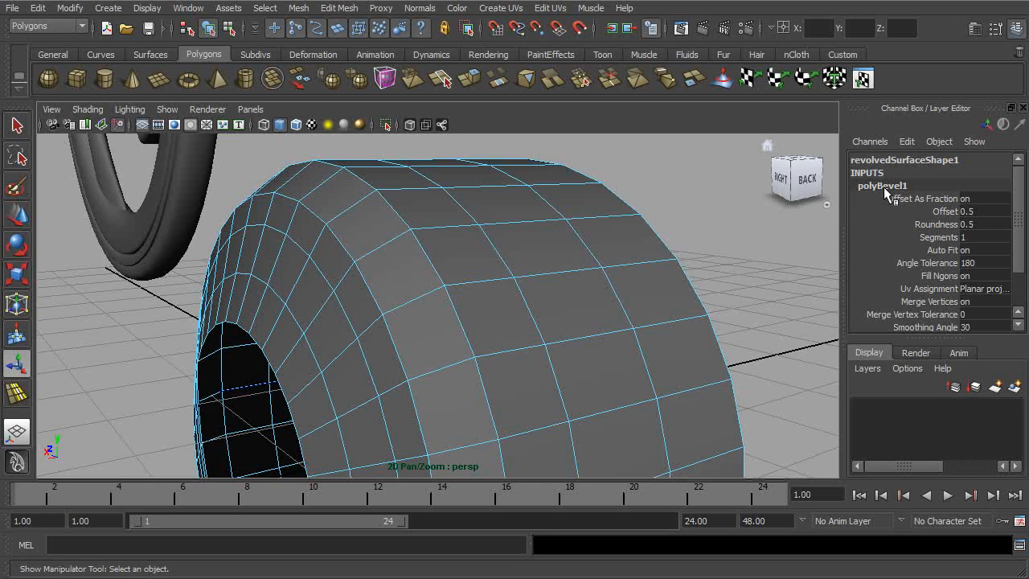
alt+drag(654, 268, 719, 235)
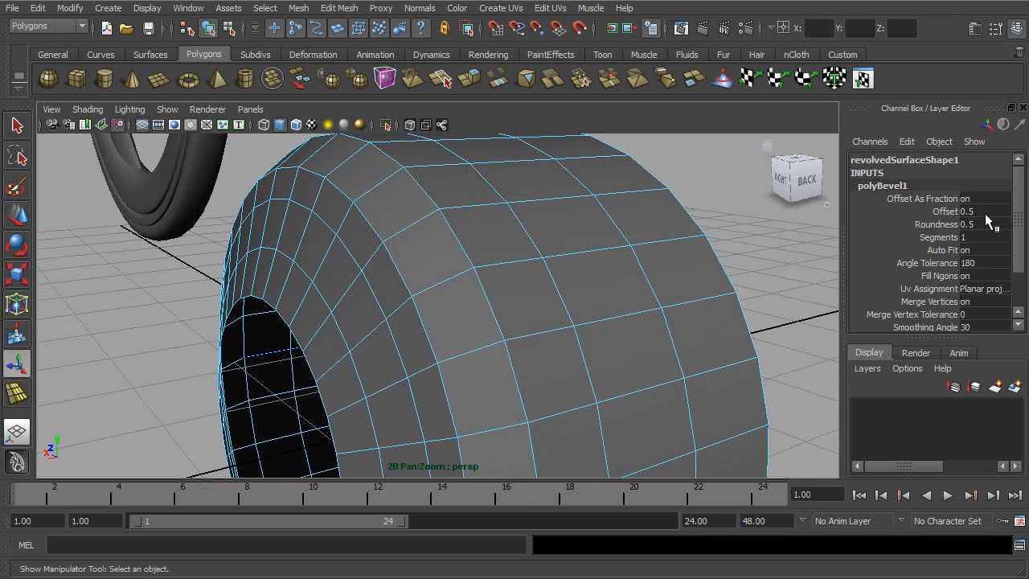
- Reduce the corner bevel's offset to 0.1 and then to 0.05
click(945, 212)
middle_drag(792, 217, 782, 218)
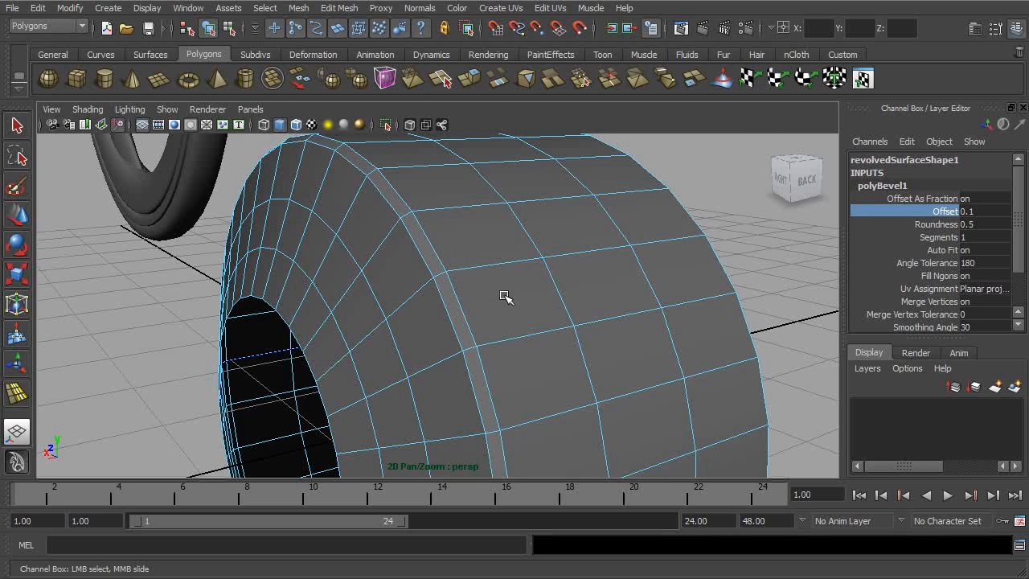
click(971, 211)
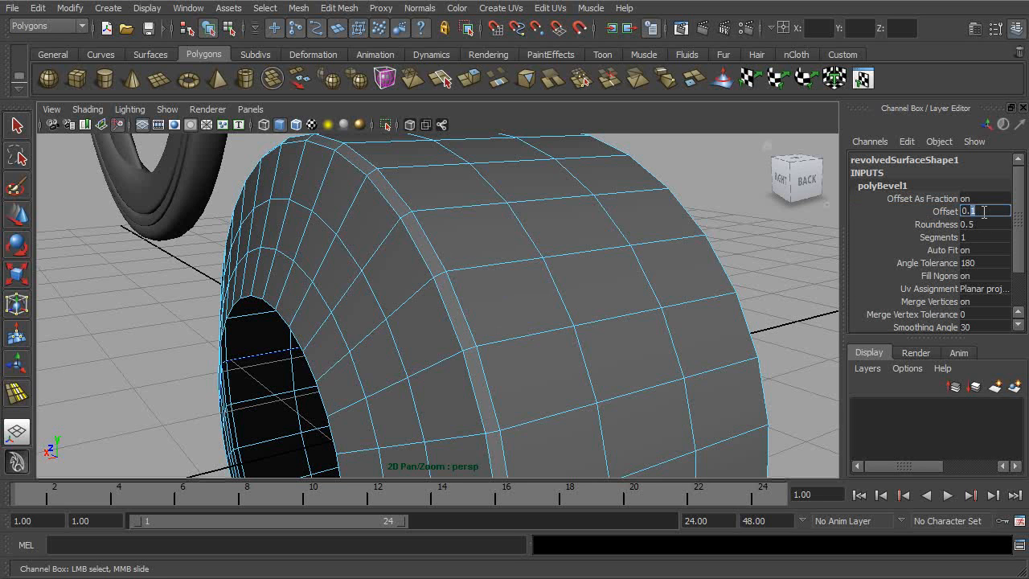
key(Return)
alt+drag(623, 267, 655, 274)
scroll(552, 255, down, 3)
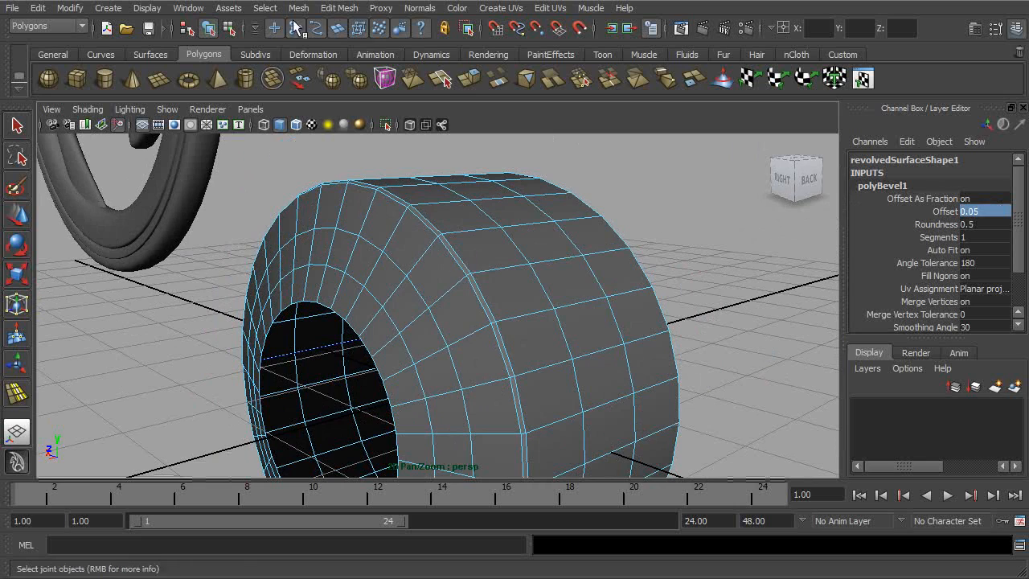
- Return to object selection mode, deselect the ring and examine the shading of its beveled corner from several angles
click(208, 28)
click(694, 241)
alt+drag(645, 298, 573, 306)
alt+right_drag(573, 306, 435, 290)
alt+right_drag(471, 323, 595, 351)
alt+drag(594, 351, 416, 239)
alt+drag(368, 191, 565, 303)
click(517, 268)
click(703, 198)
- Select the ring again and set the segments of its corner bevel to 3
click(565, 305)
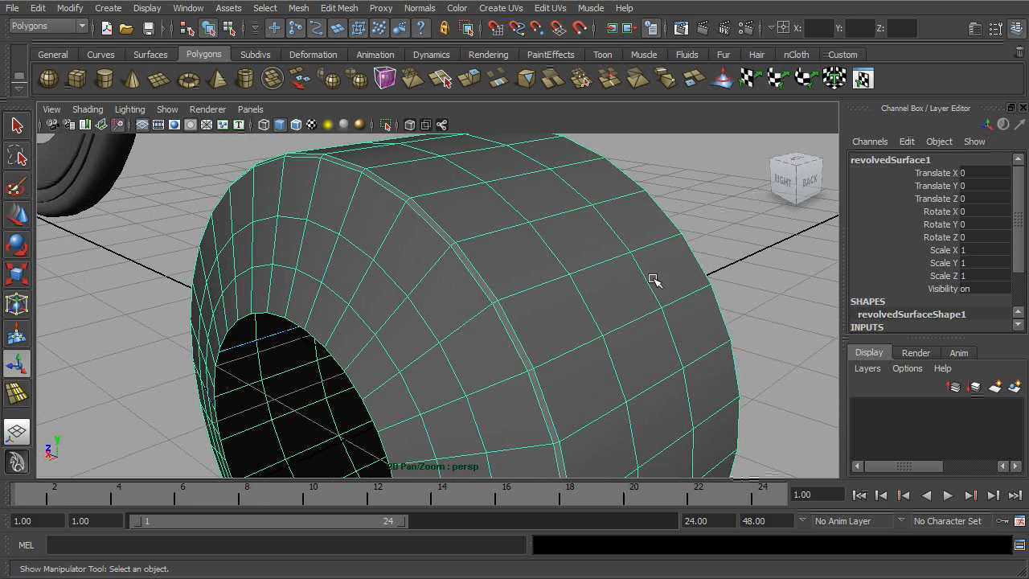
drag(1018, 249, 1014, 288)
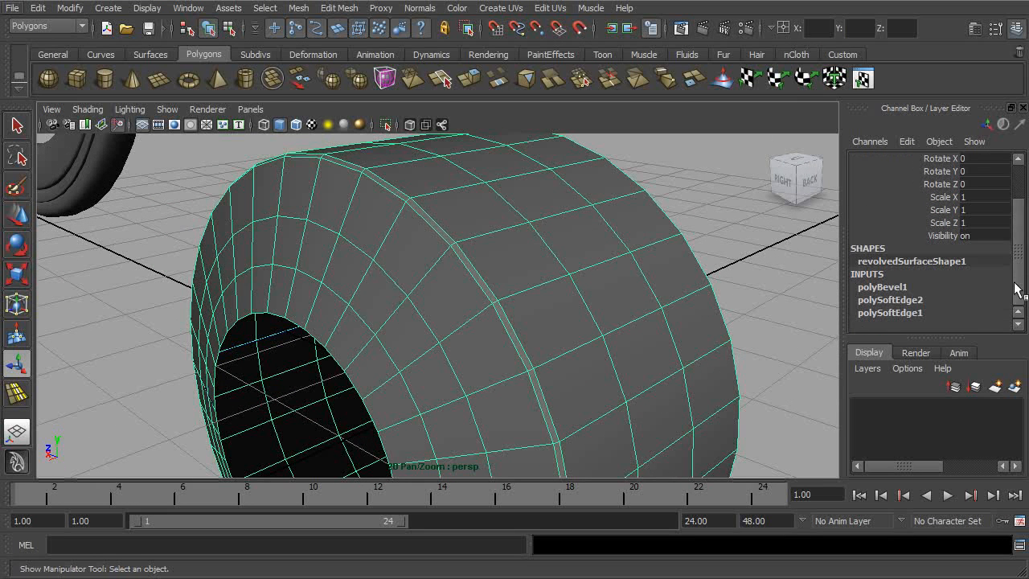
click(893, 288)
scroll(964, 258, down, 3)
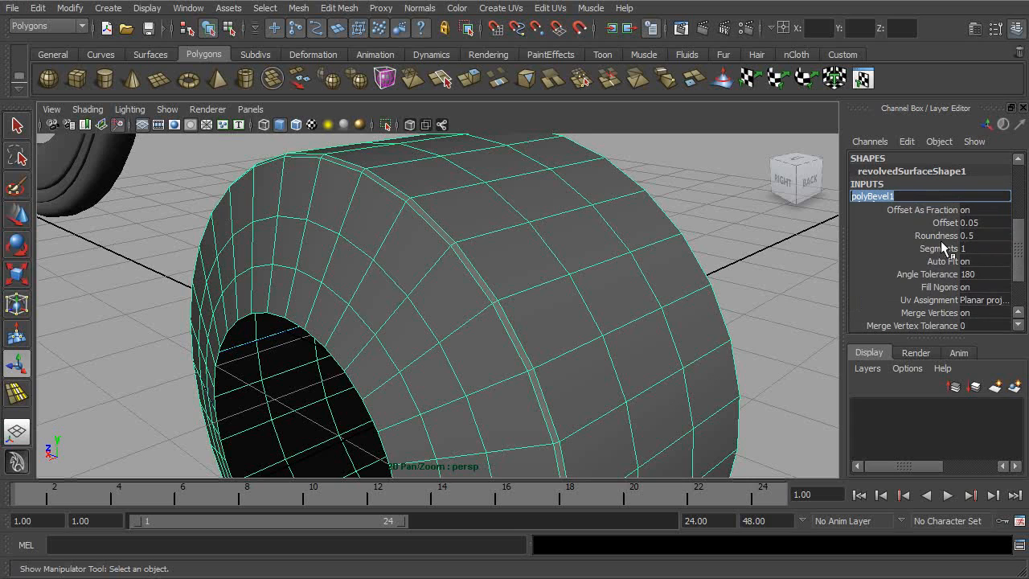
click(924, 249)
middle_drag(775, 233, 781, 232)
alt+drag(701, 244, 667, 240)
alt+middle_drag(667, 239, 694, 292)
alt+right_drag(693, 291, 721, 317)
alt+drag(721, 317, 526, 223)
alt+right_drag(551, 222, 400, 185)
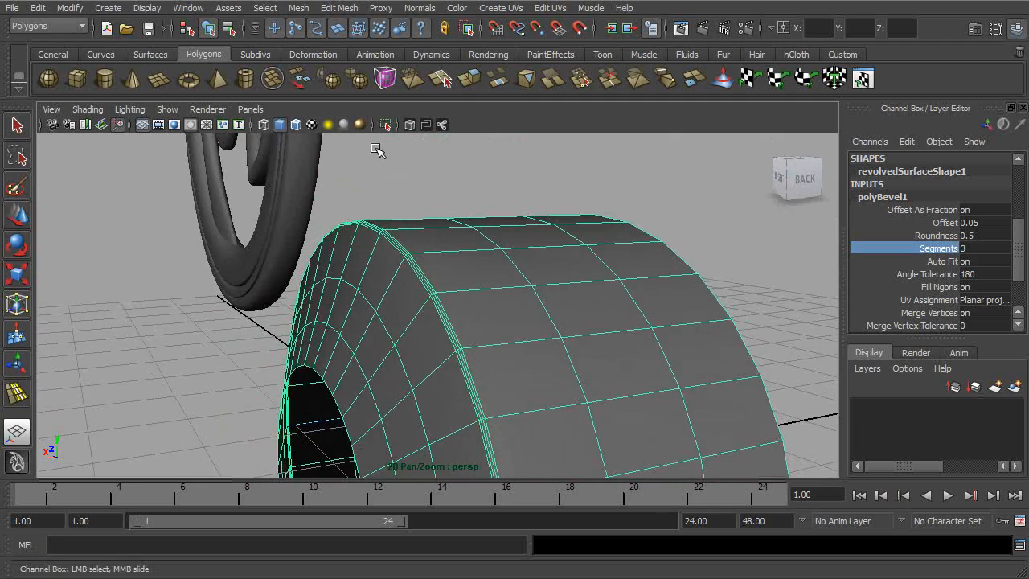
- Examine the three-segment corner bevel from several angles, with the ring deselected and with its wireframe showing
click(402, 185)
alt+drag(458, 207, 575, 337)
alt+right_drag(585, 337, 736, 355)
alt+drag(658, 334, 616, 329)
alt+middle_drag(616, 328, 614, 263)
alt+right_drag(614, 264, 492, 309)
alt+drag(492, 308, 463, 299)
alt+right_drag(464, 298, 571, 301)
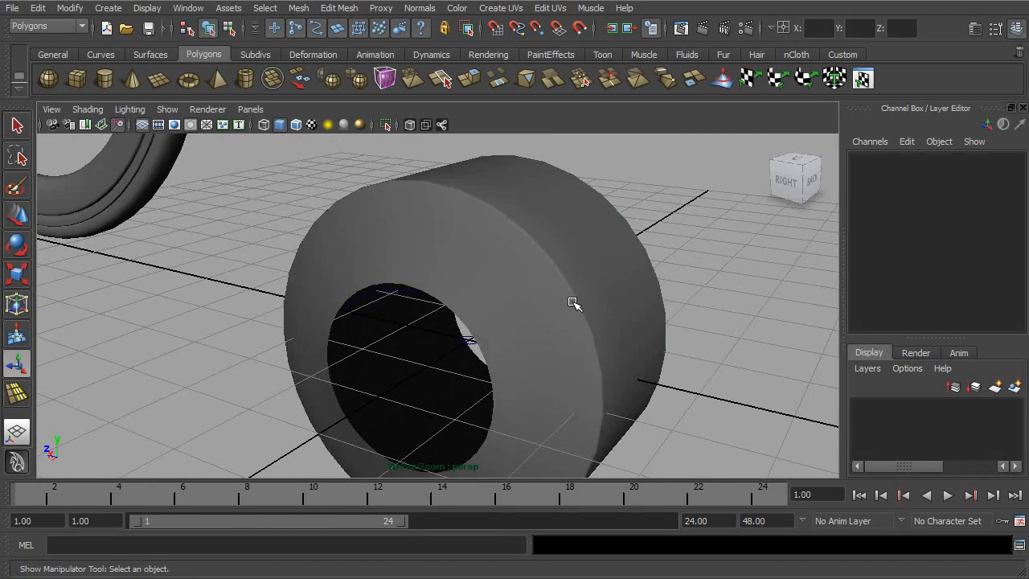
click(595, 300)
click(639, 247)
alt+right_drag(616, 246, 603, 315)
click(594, 314)
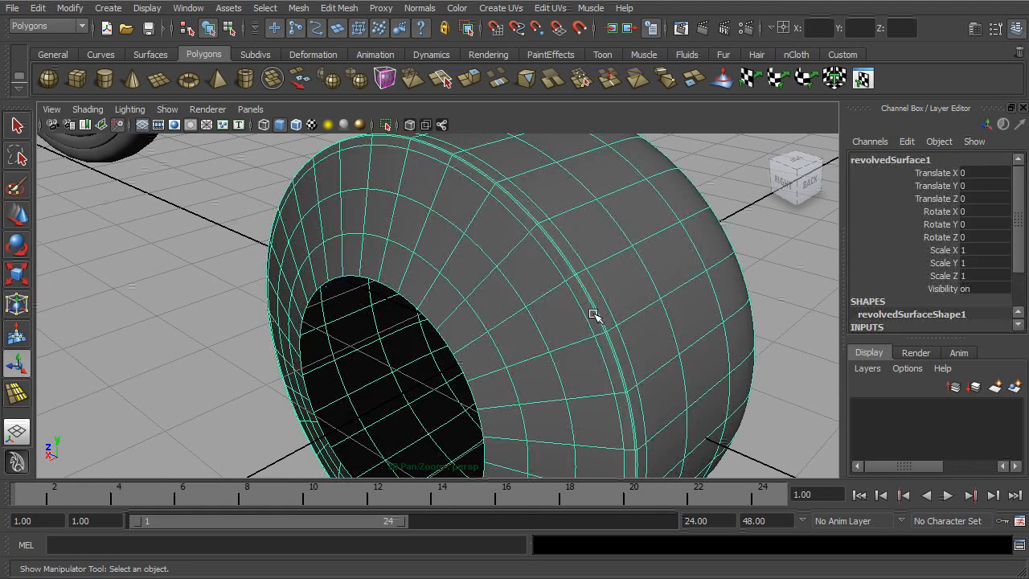
click(733, 179)
alt+drag(682, 225, 583, 295)
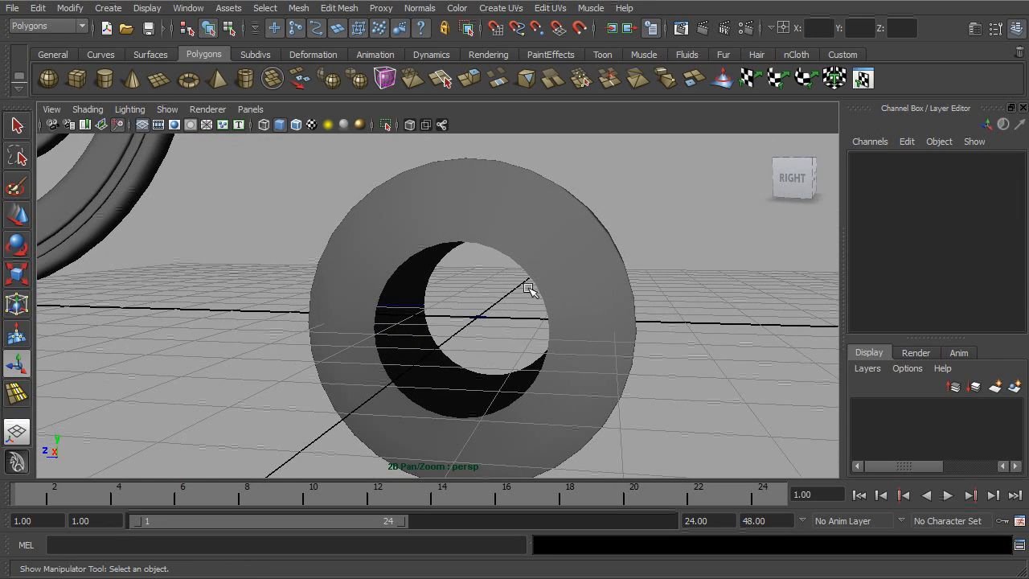
- Switch the ring to edge selection and select the open border edge loop around its central hole
alt+right_drag(537, 281, 584, 262)
click(544, 231)
alt+drag(558, 230, 509, 255)
alt+middle_drag(509, 255, 496, 252)
alt+right_drag(496, 252, 518, 229)
double_click(503, 273)
alt+drag(523, 287, 496, 297)
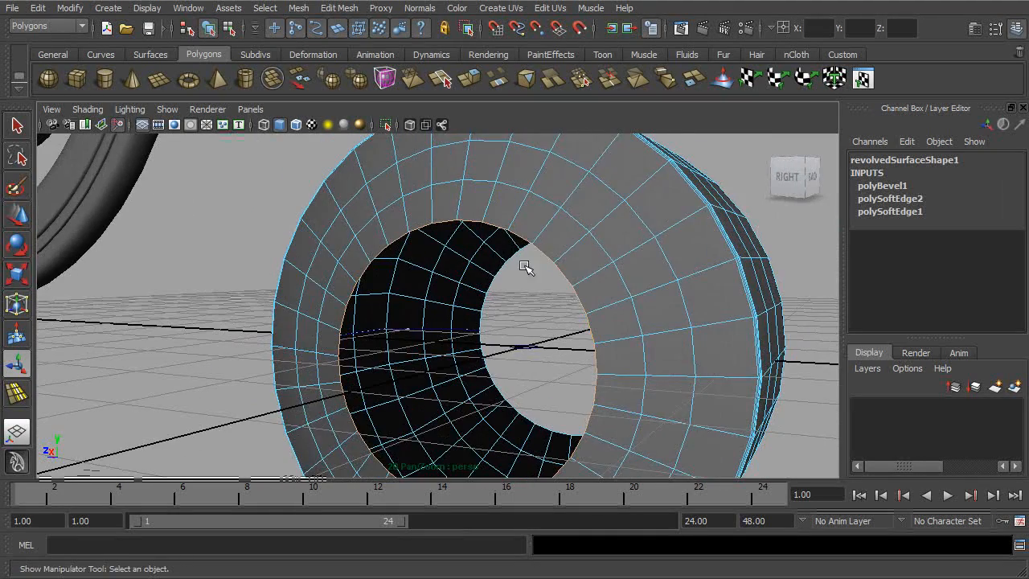
alt+drag(542, 228, 510, 238)
alt+drag(496, 344, 563, 251)
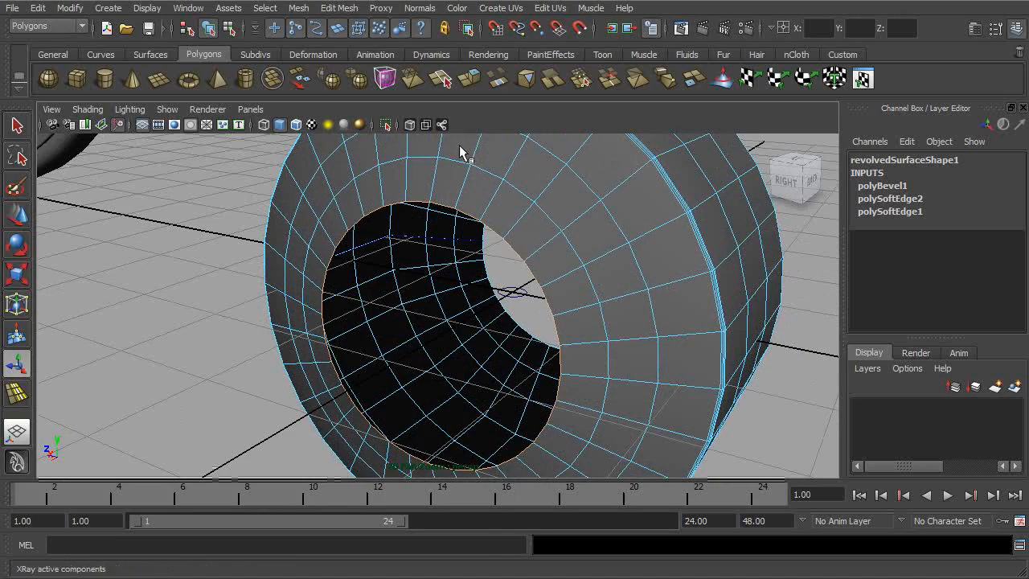
- Extrude the hole's border edge loop and scale it uniformly inward to 0.917
click(339, 8)
click(353, 26)
alt+drag(458, 196, 477, 271)
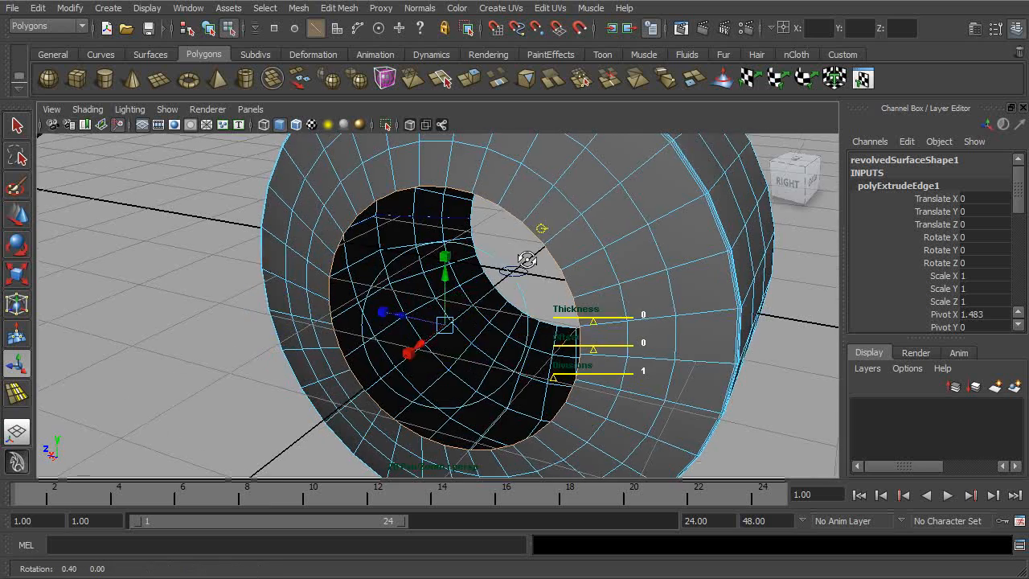
alt+drag(510, 252, 441, 251)
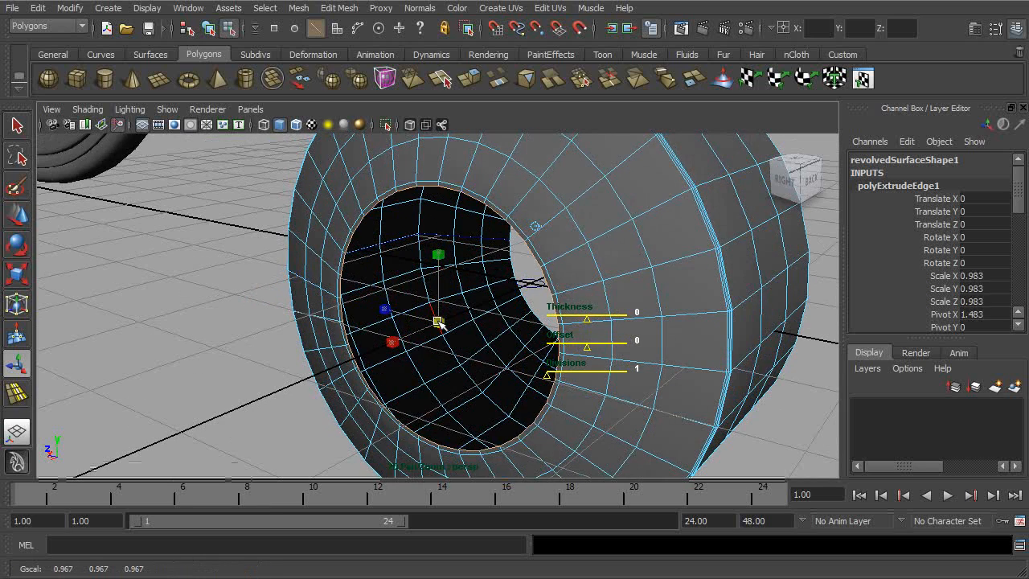
alt+drag(435, 322, 524, 250)
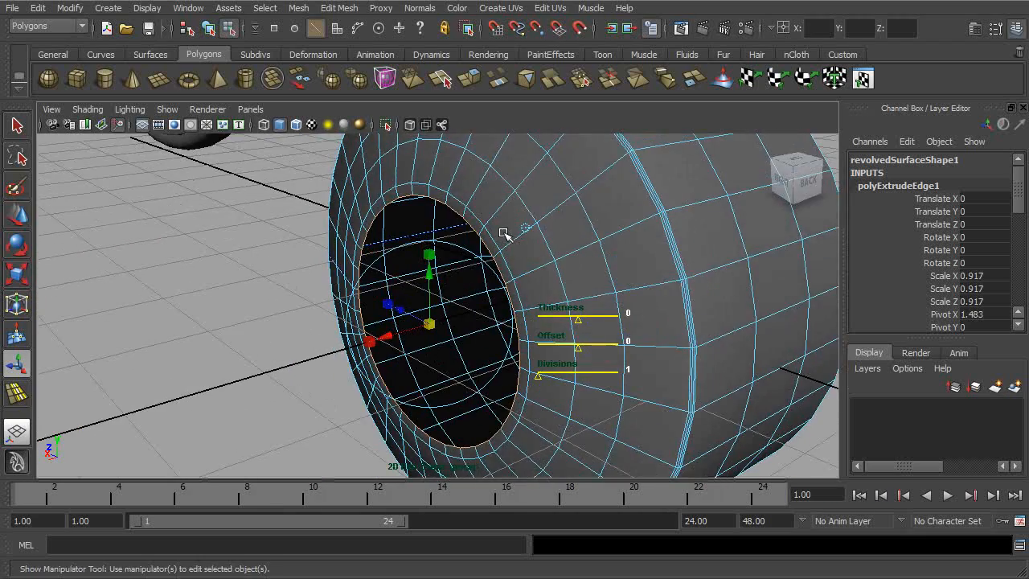
- Extrude the hole's border edges again, move them -0.092 in X into the hole, and return to object selection mode
alt+drag(455, 201, 494, 271)
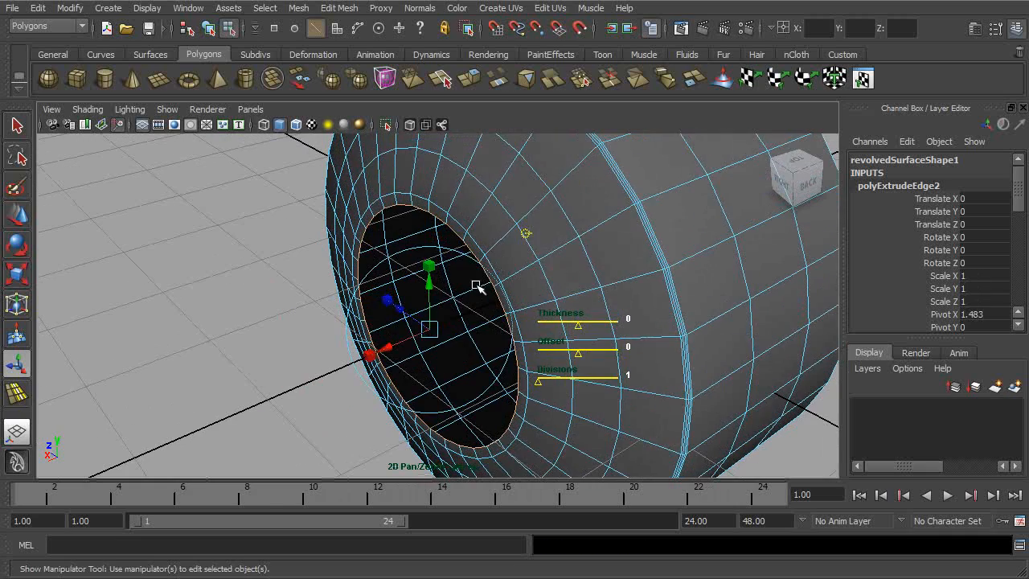
alt+drag(410, 340, 532, 299)
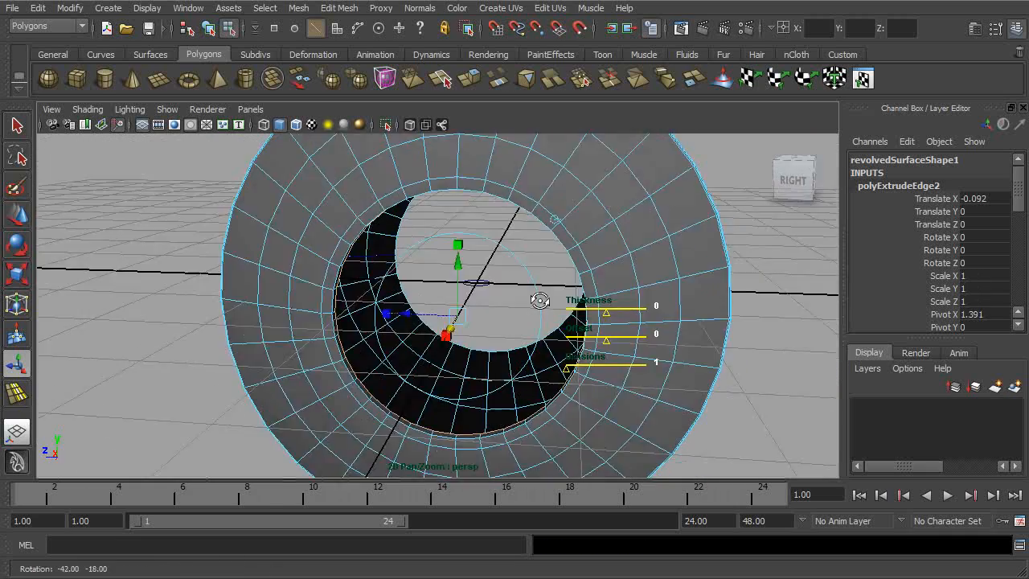
click(209, 29)
- Examine the extruded lip around the hole and the whole ring between the wheels, then deselect the ring
click(712, 301)
alt+drag(712, 301, 563, 276)
click(563, 276)
alt+right_drag(563, 275, 667, 285)
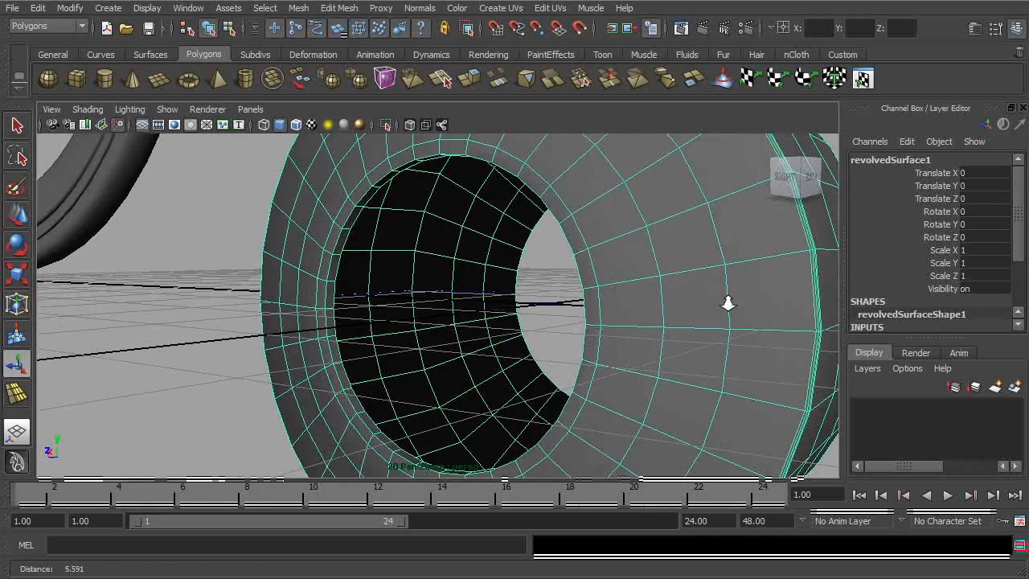
alt+right_drag(634, 206, 507, 236)
alt+drag(507, 236, 592, 239)
alt+right_drag(592, 239, 547, 226)
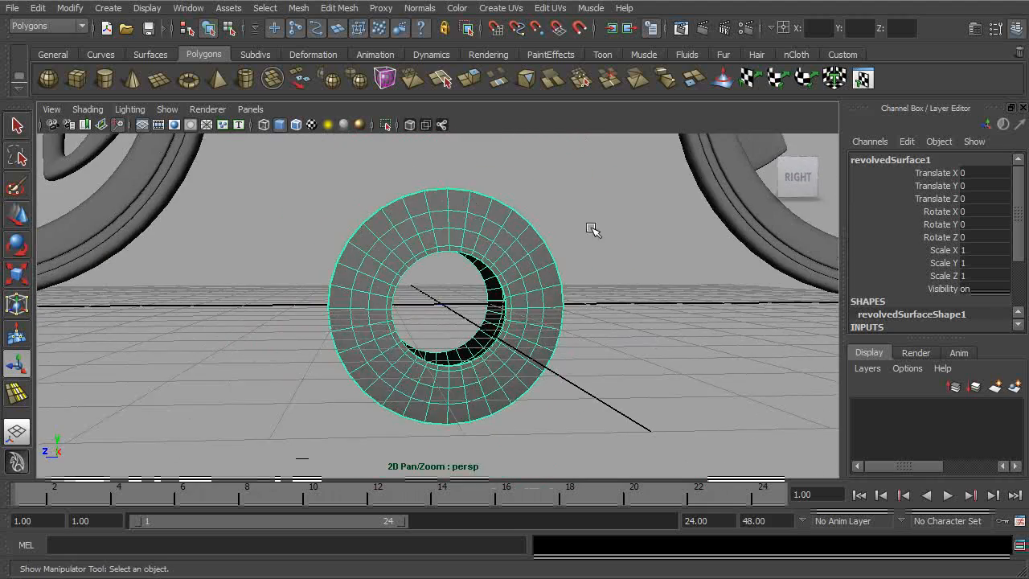
click(652, 264)
alt+drag(655, 265, 577, 281)
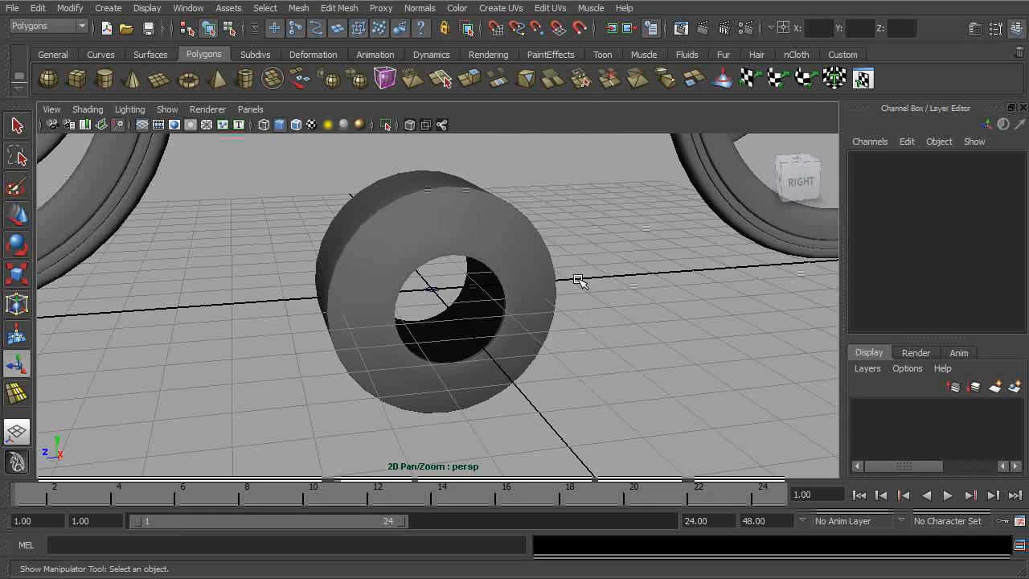